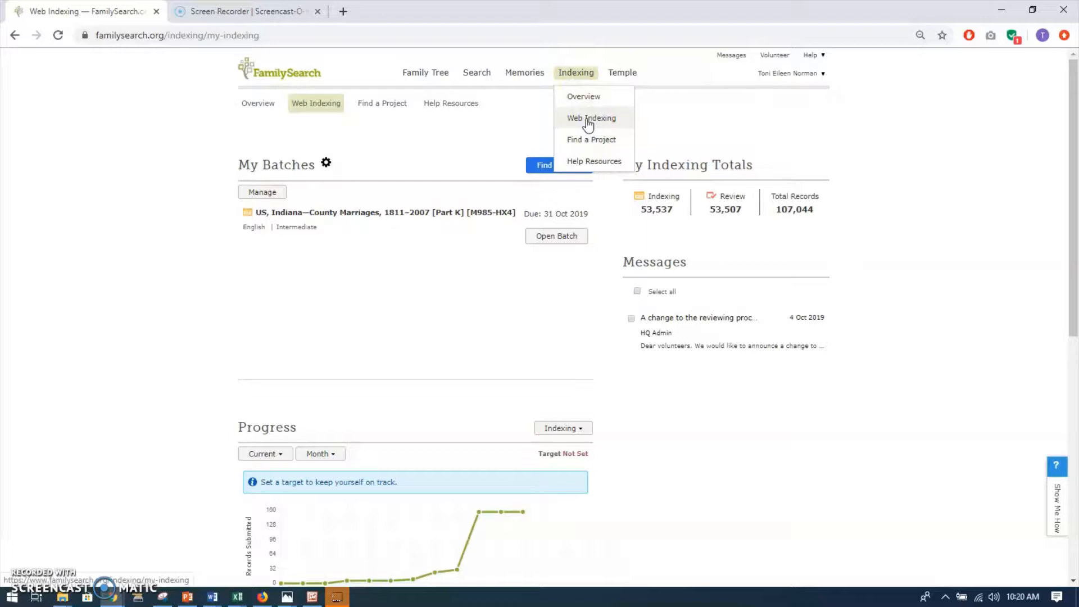
Open the batch finder from Web Indexing and list all projects instead of only the favorites.
click(591, 123)
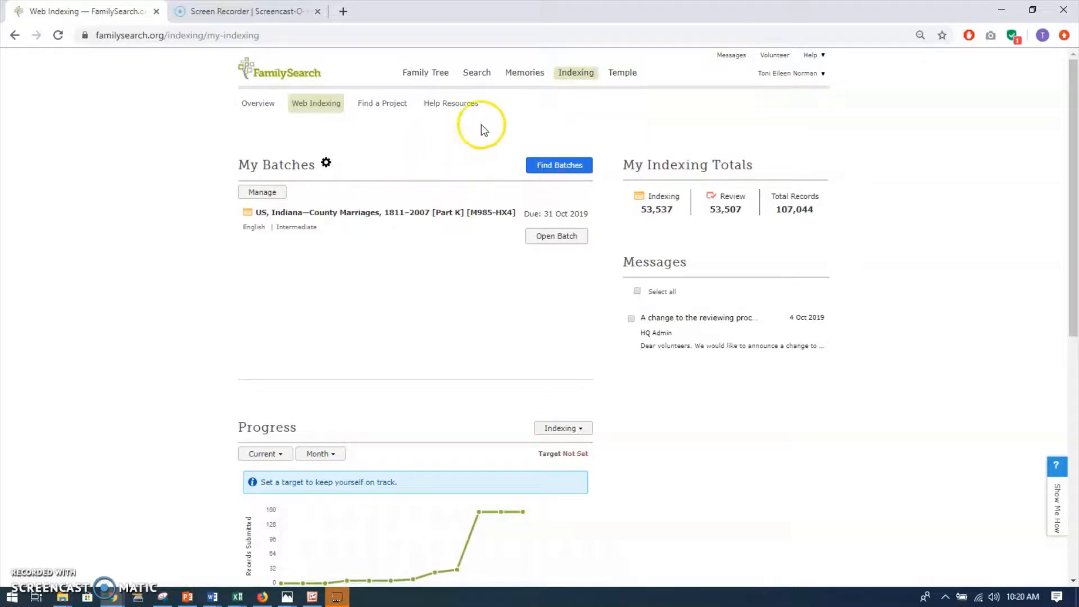
click(560, 169)
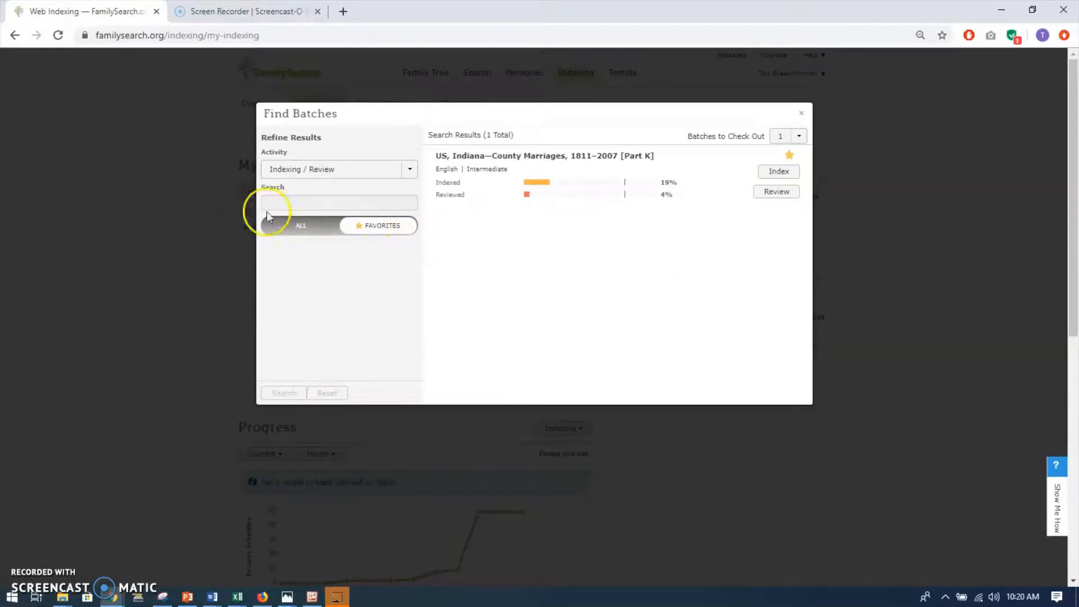
drag(381, 228, 294, 229)
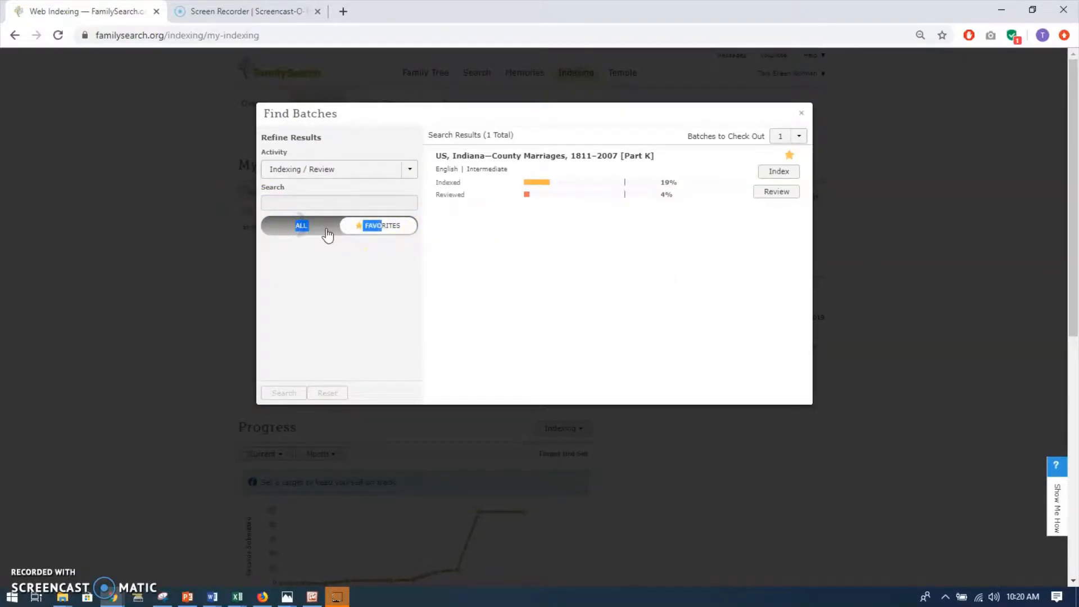
click(301, 228)
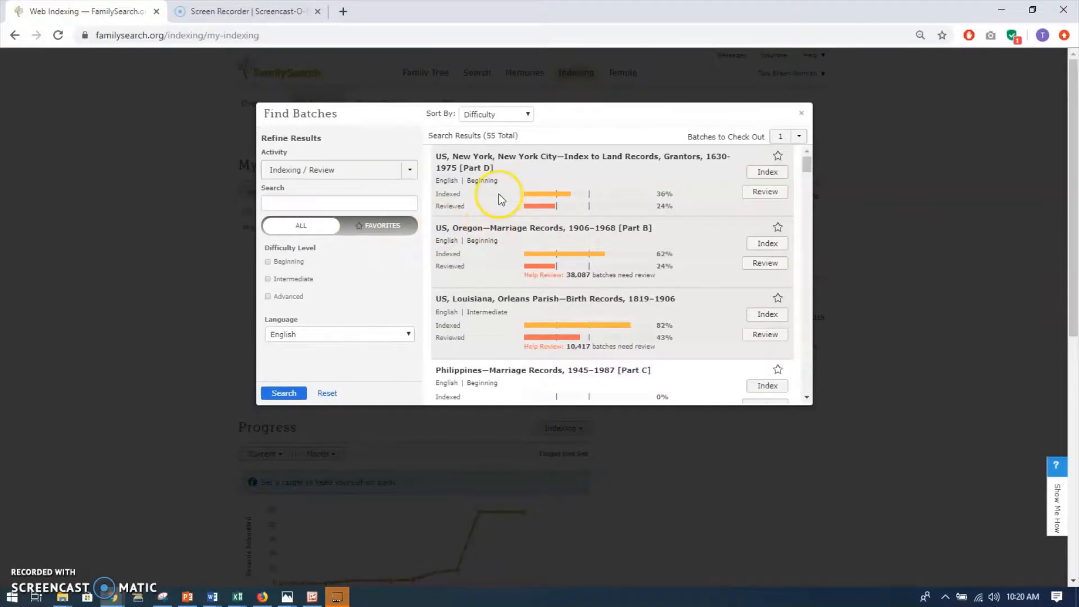
scroll(498, 194, down, 4)
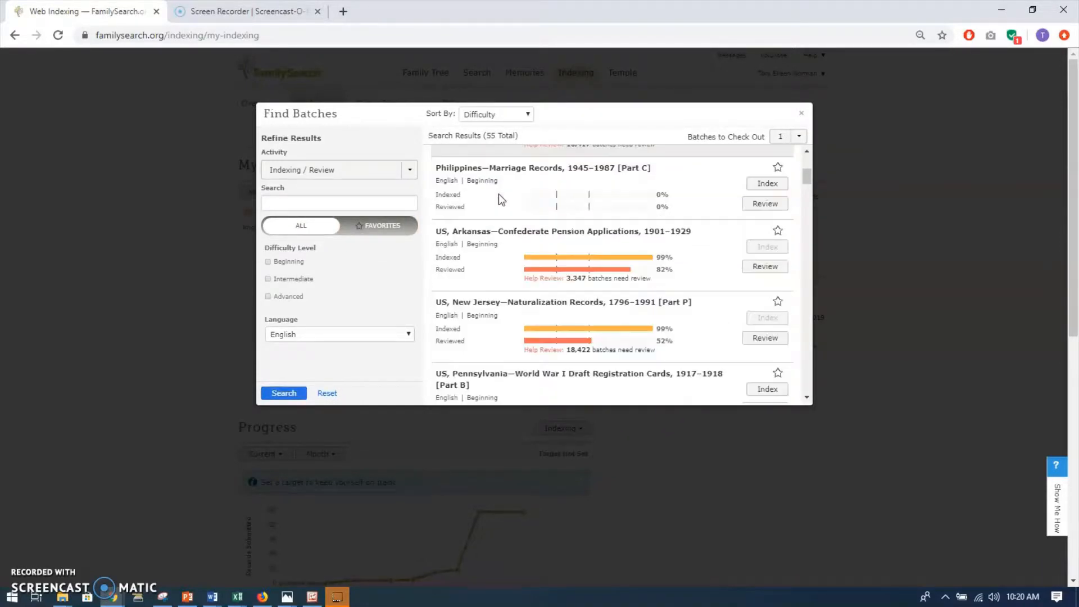
scroll(498, 200, down, 3)
scroll(498, 198, down, 3)
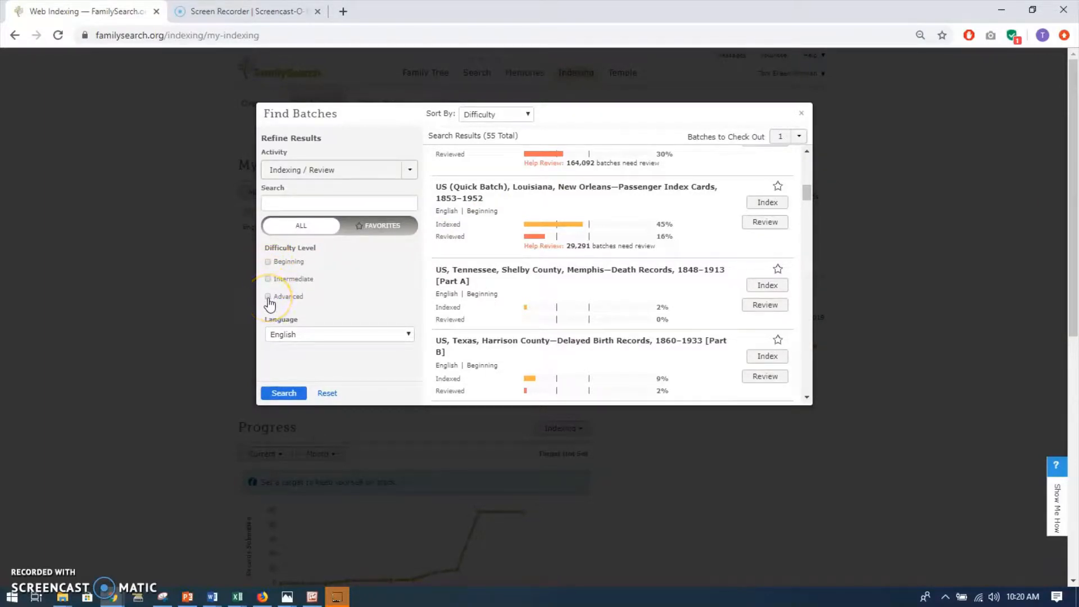
Limit the project list to Beginning difficulty, clear that filter and browse the full list of projects.
click(269, 262)
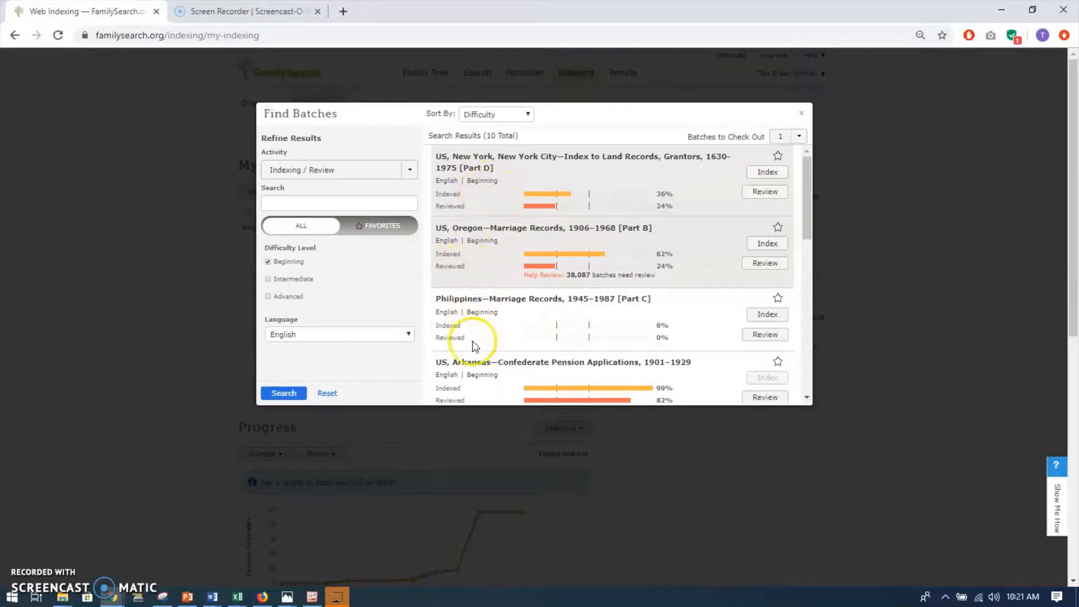
click(268, 262)
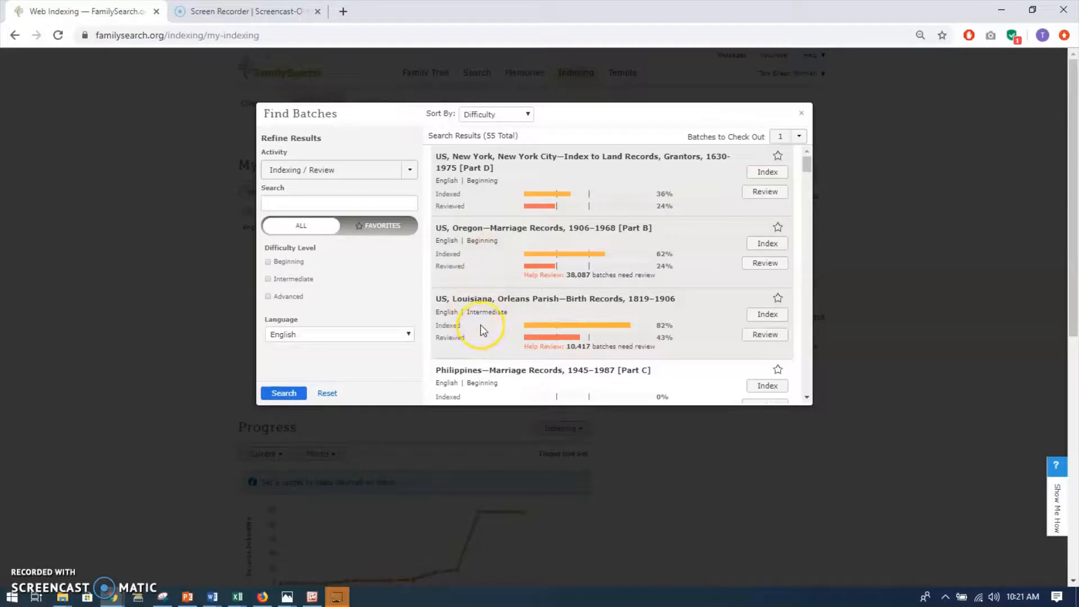
scroll(481, 330, down, 6)
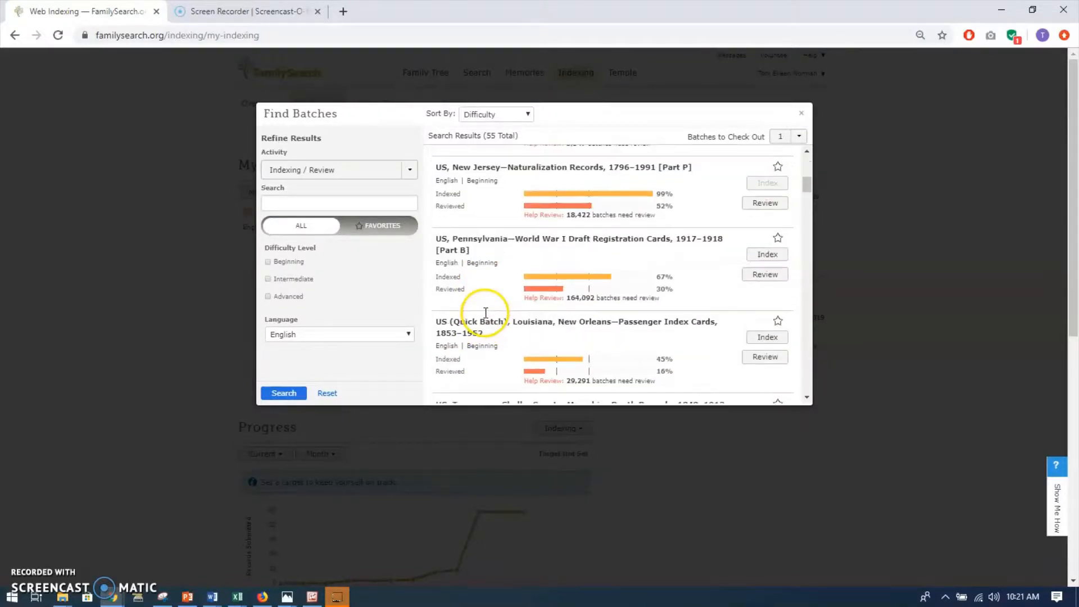
scroll(485, 313, down, 5)
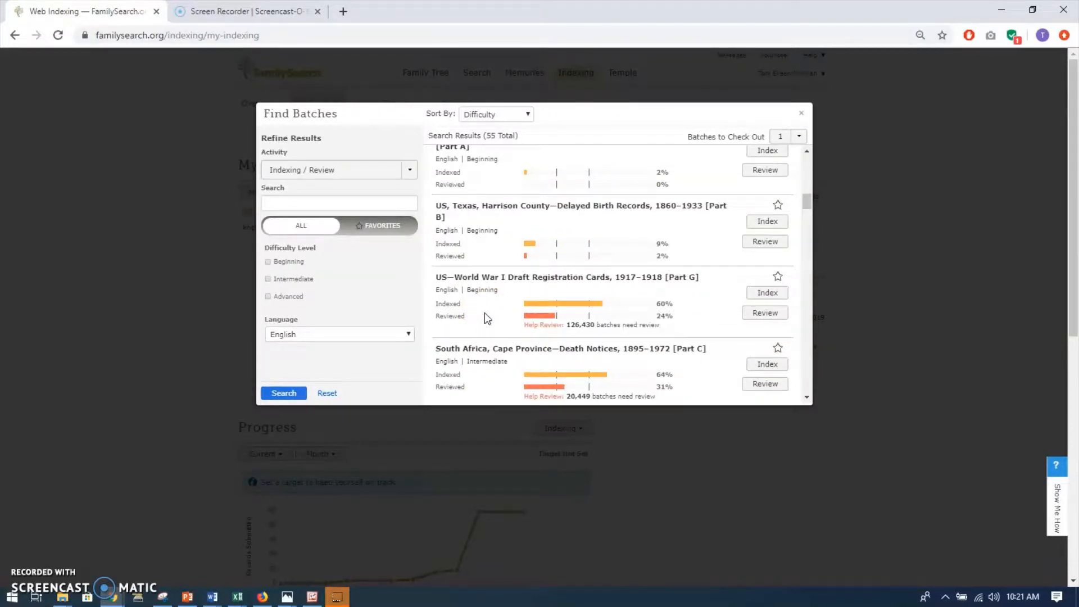
scroll(485, 318, down, 3)
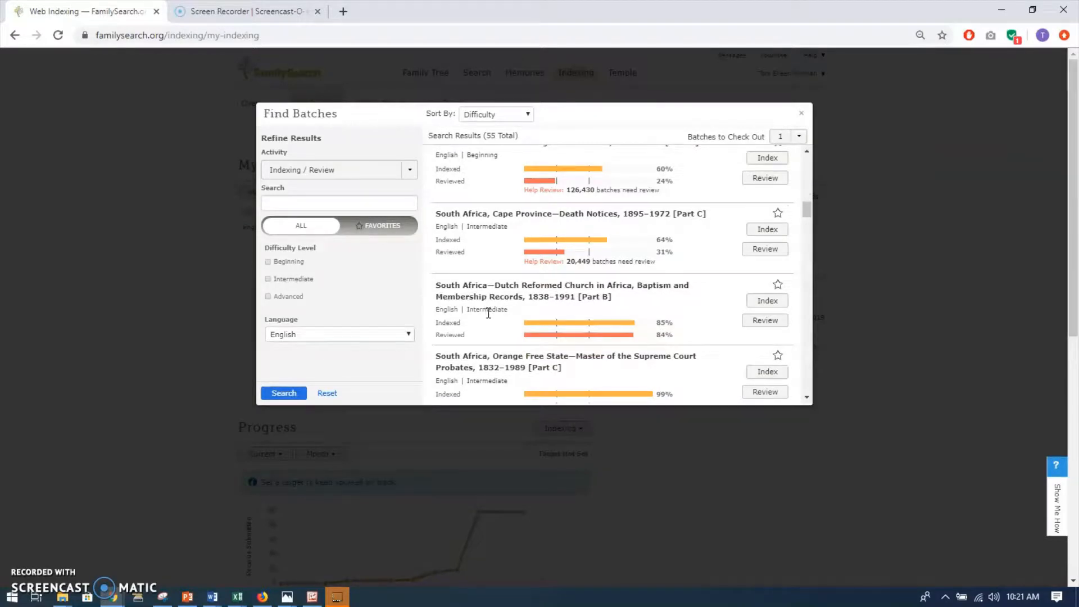
click(492, 309)
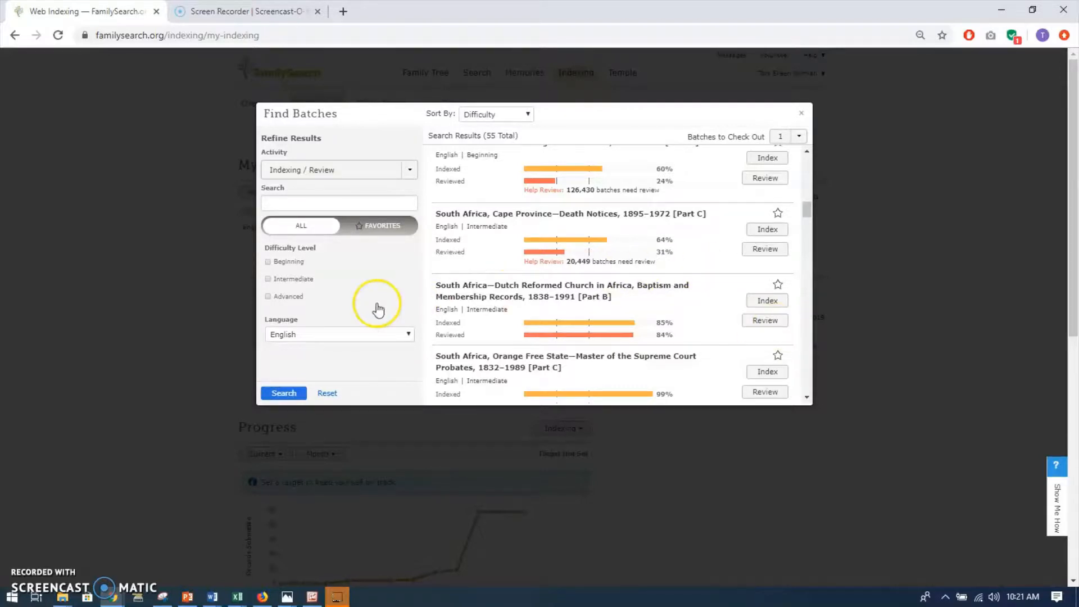
View the languages available for filtering the projects, keeping English selected.
click(408, 338)
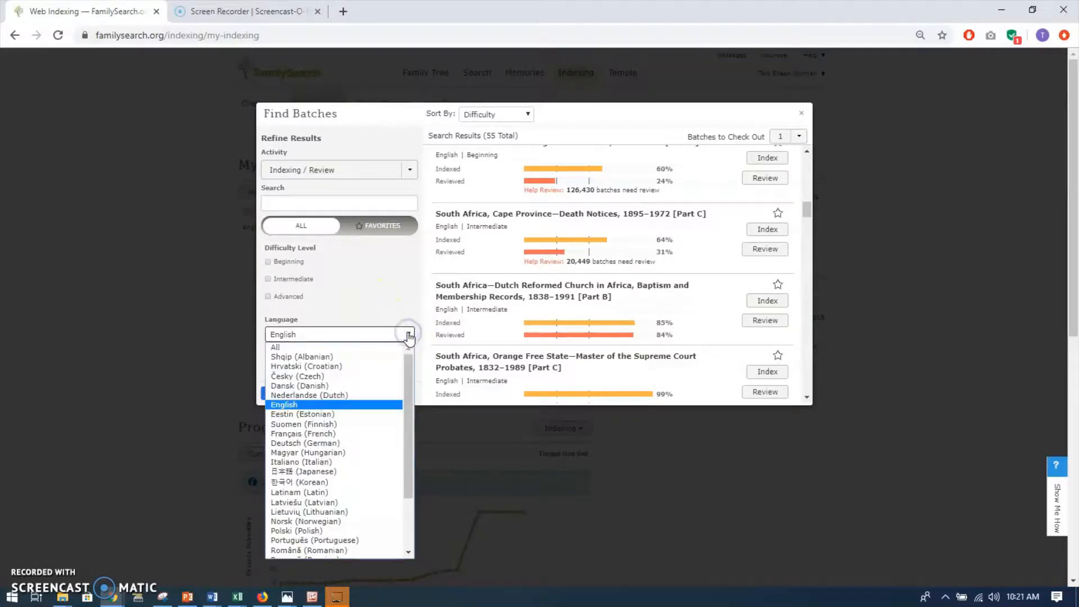
click(409, 337)
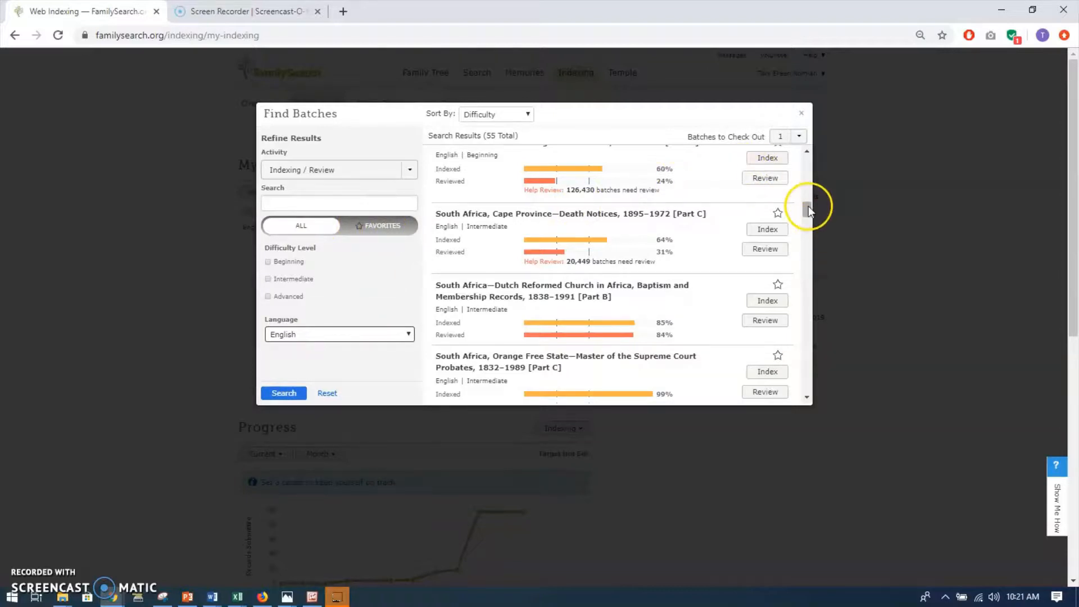
drag(808, 207, 808, 202)
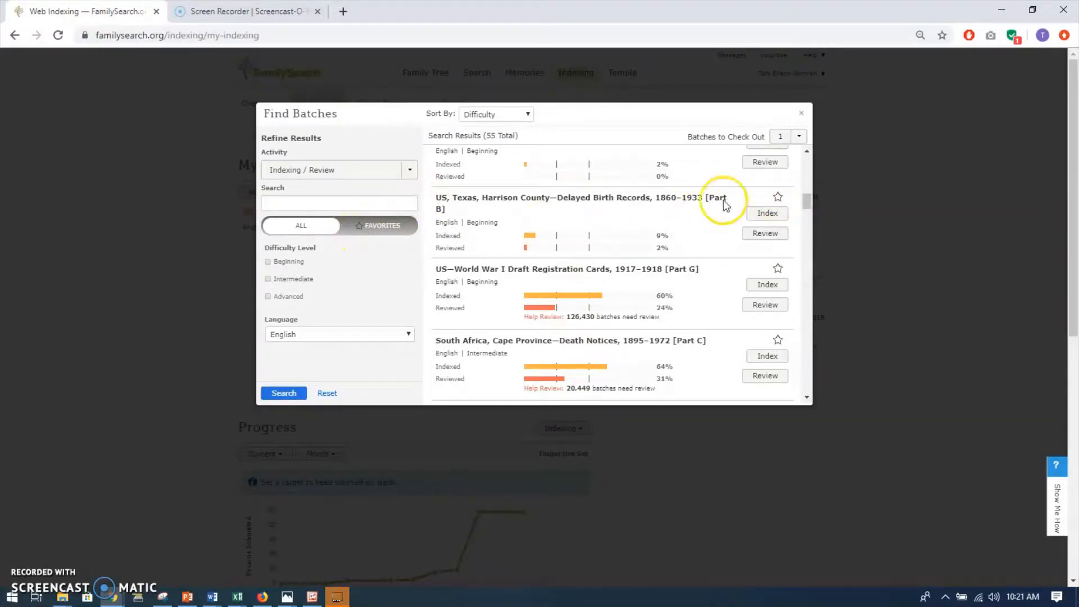
Show only the favorite projects and start indexing a batch of US, Indiana—County Marriages, 1811–2007 [Part K].
click(379, 226)
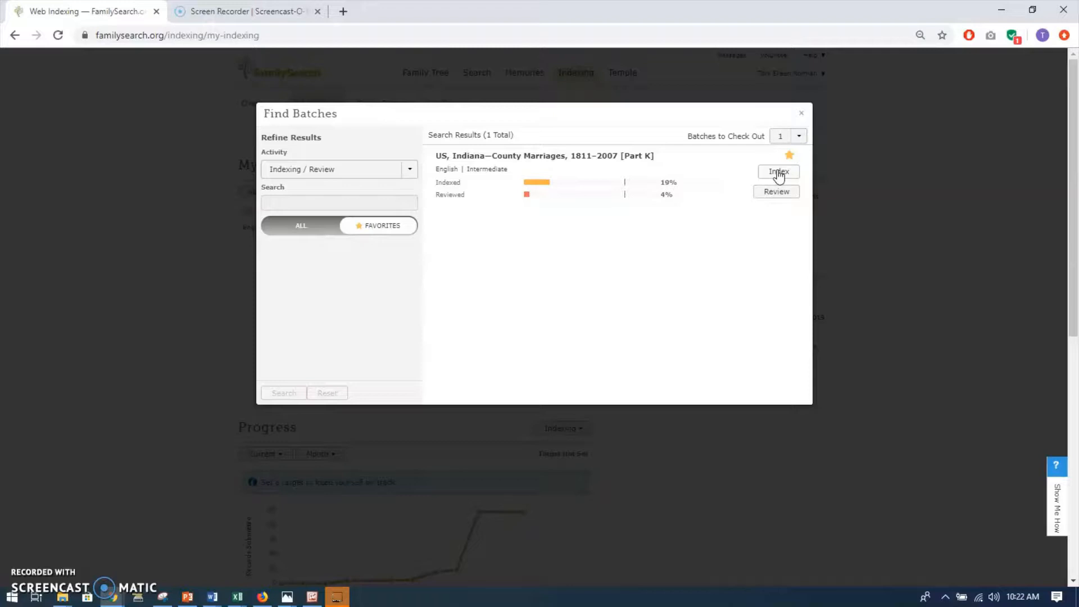
click(779, 172)
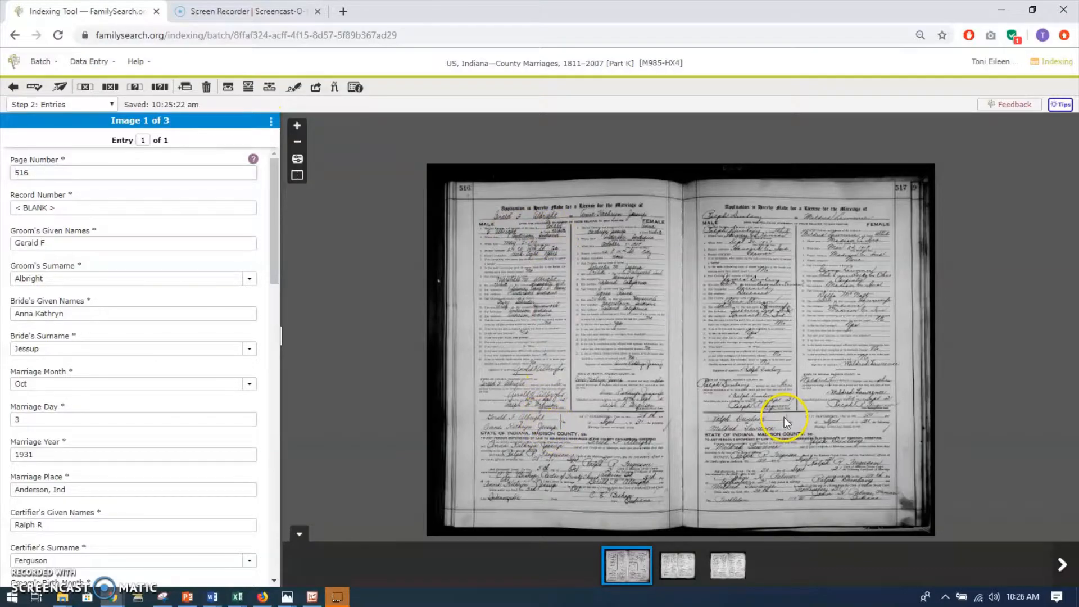
Examine the marriage applications on pages 516 and 517 of the first image up close, ending on page 516.
click(298, 127)
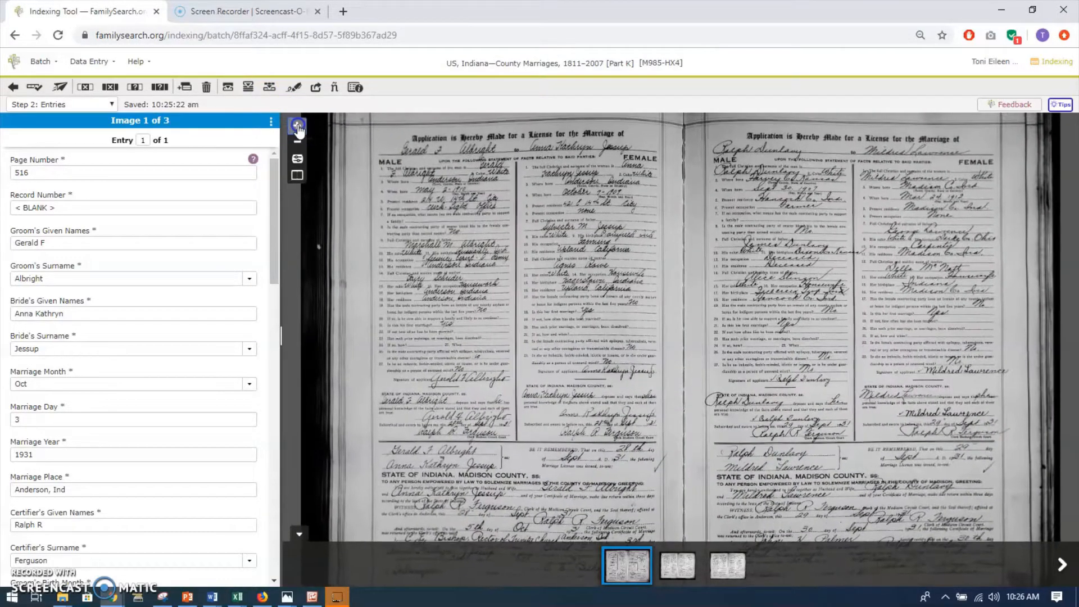
click(297, 127)
drag(433, 220, 569, 384)
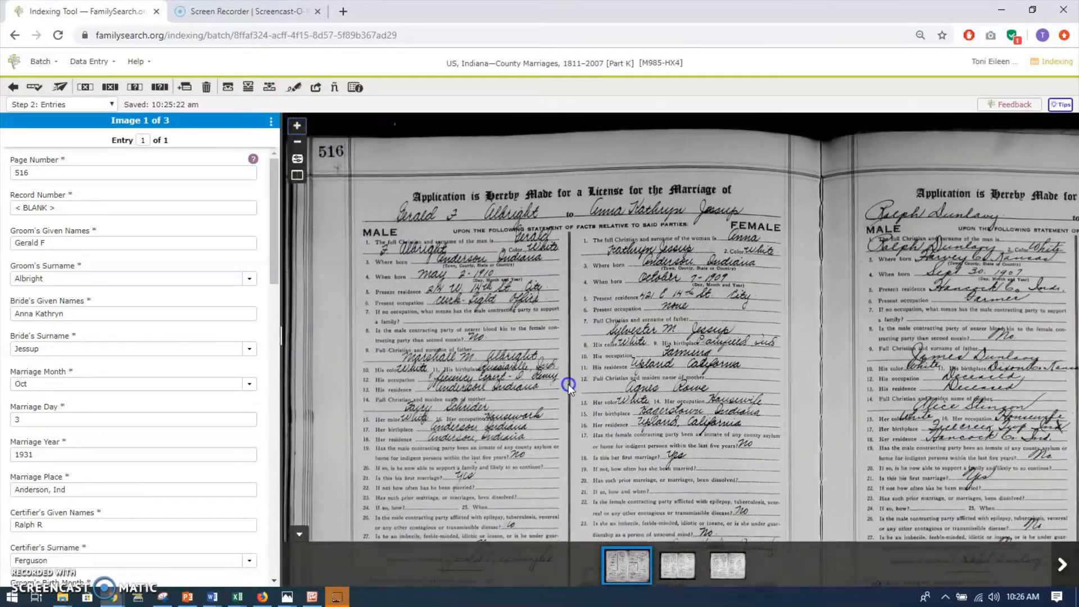
drag(527, 290, 308, 268)
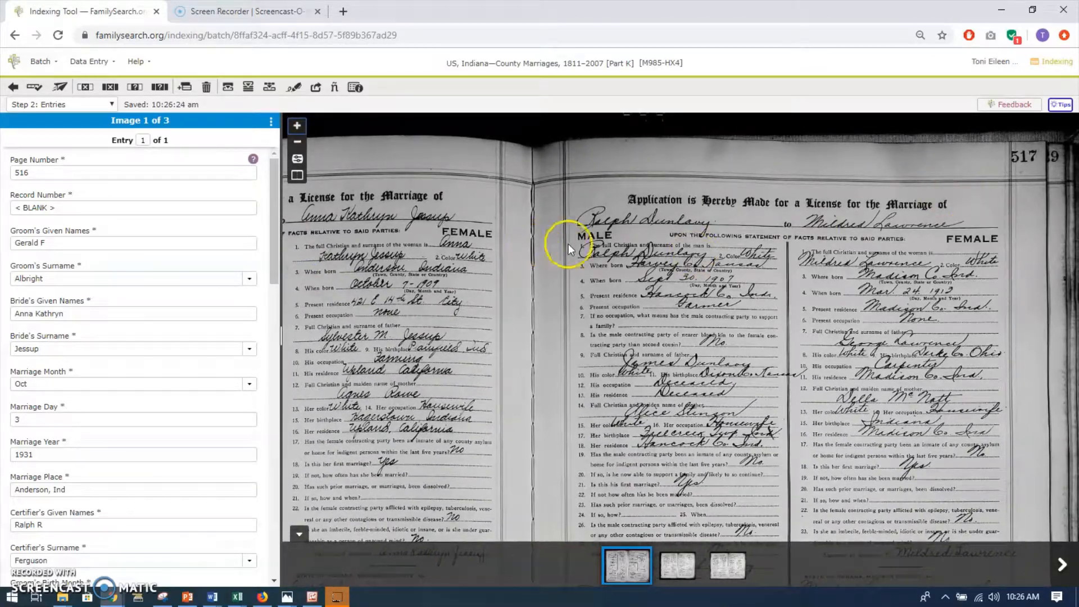
drag(557, 256, 783, 267)
drag(696, 243, 757, 244)
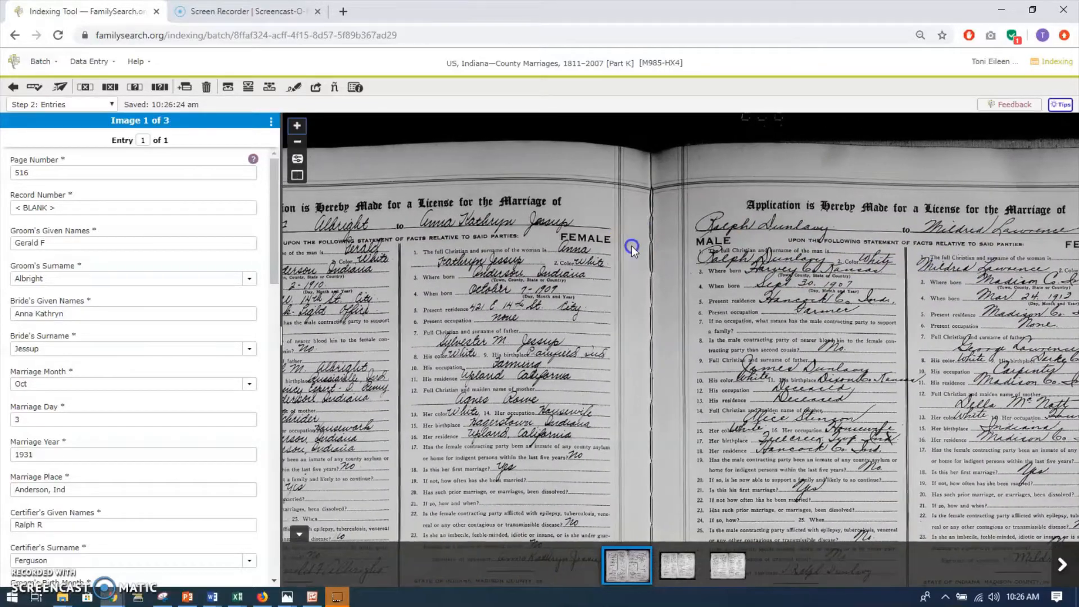
drag(631, 244, 773, 238)
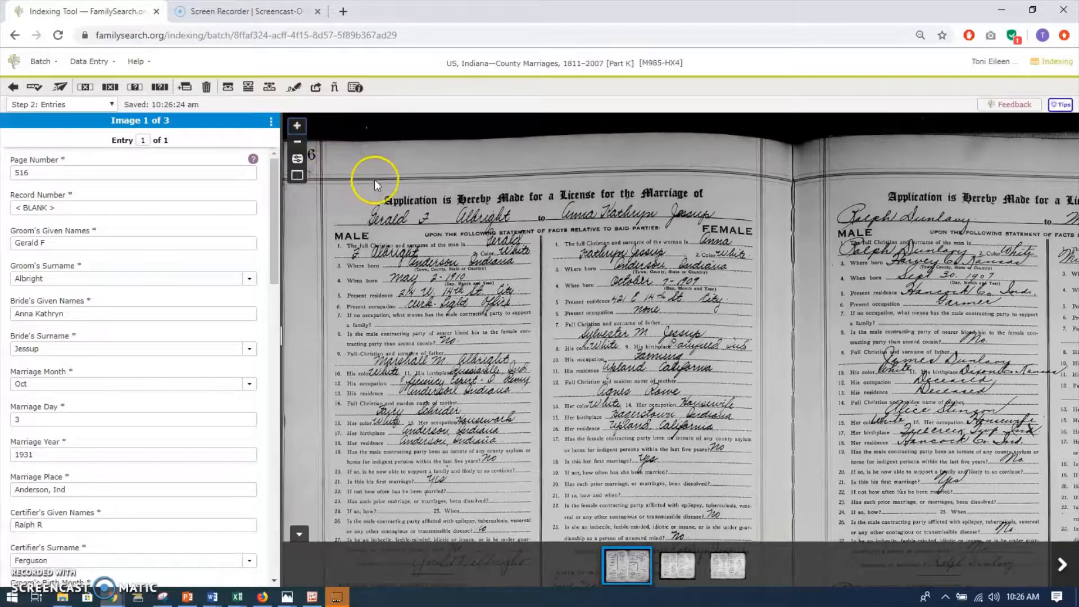
mouse_move(374, 180)
mouse_down()
mouse_move(379, 199)
mouse_move(371, 169)
mouse_up()
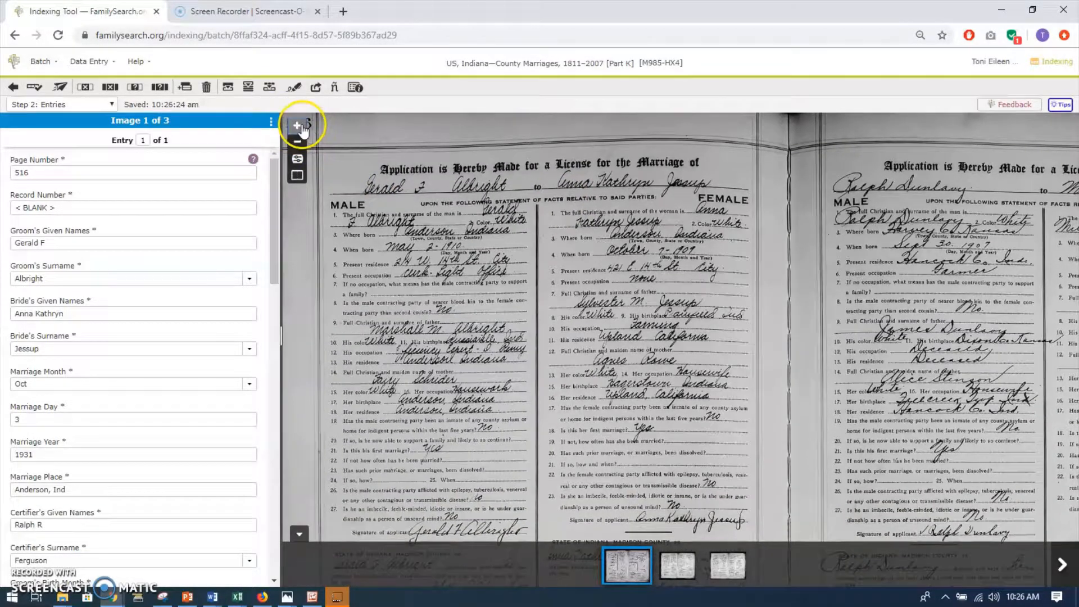
click(298, 126)
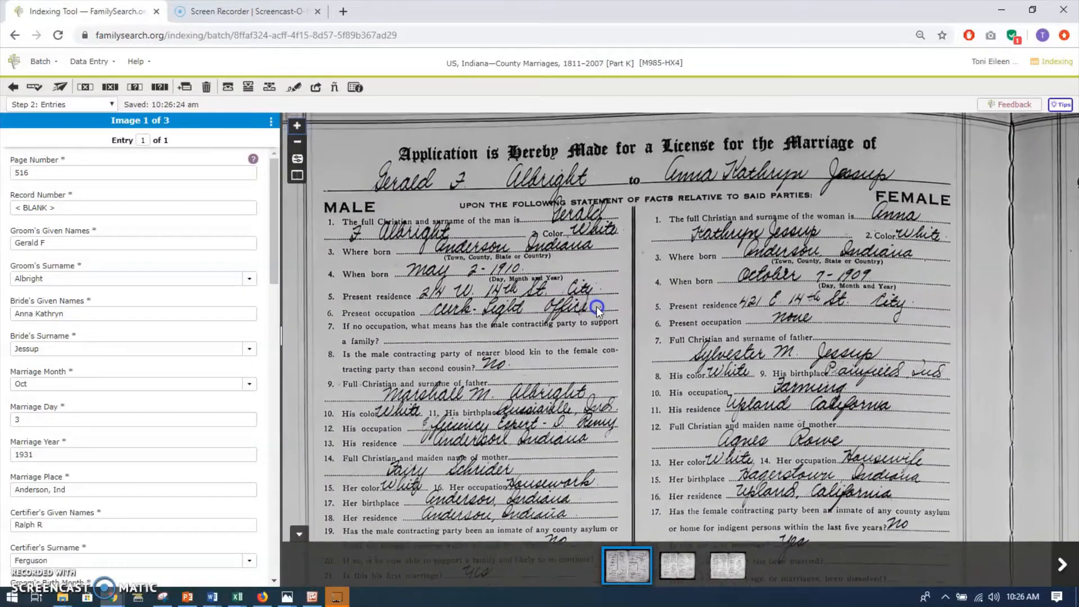
drag(596, 308, 596, 316)
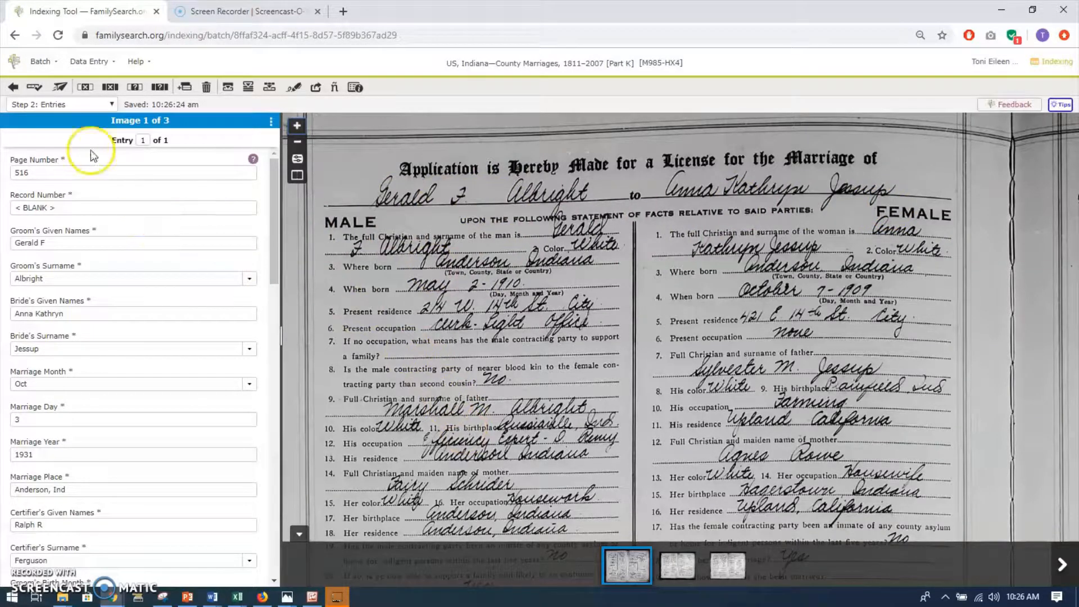
Switch data entry to Table Entry and show the ruler, placing it over the line with the full names of the man and woman.
click(114, 63)
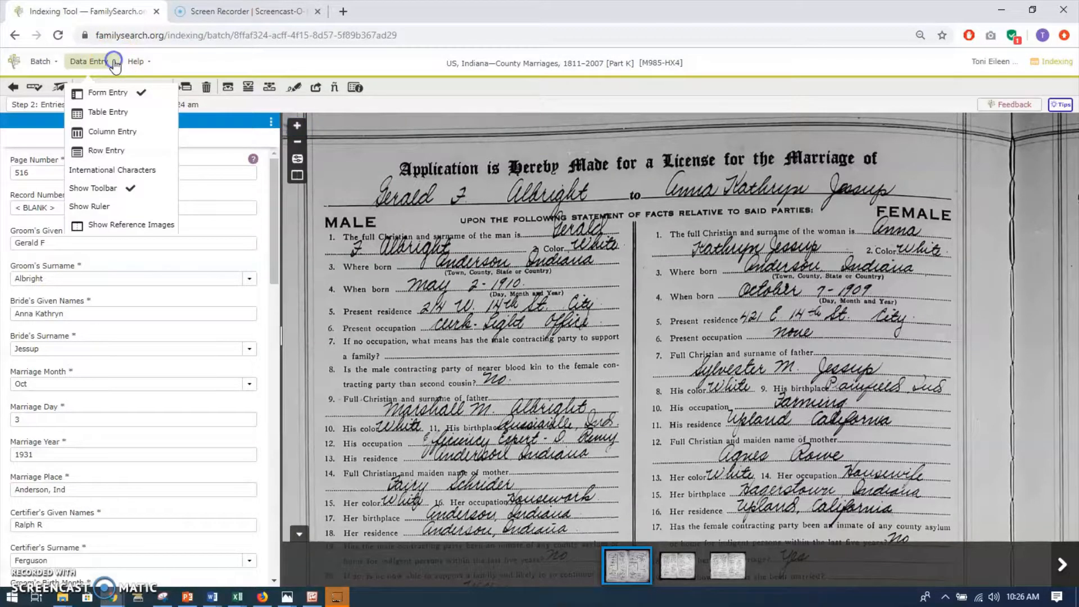
click(109, 116)
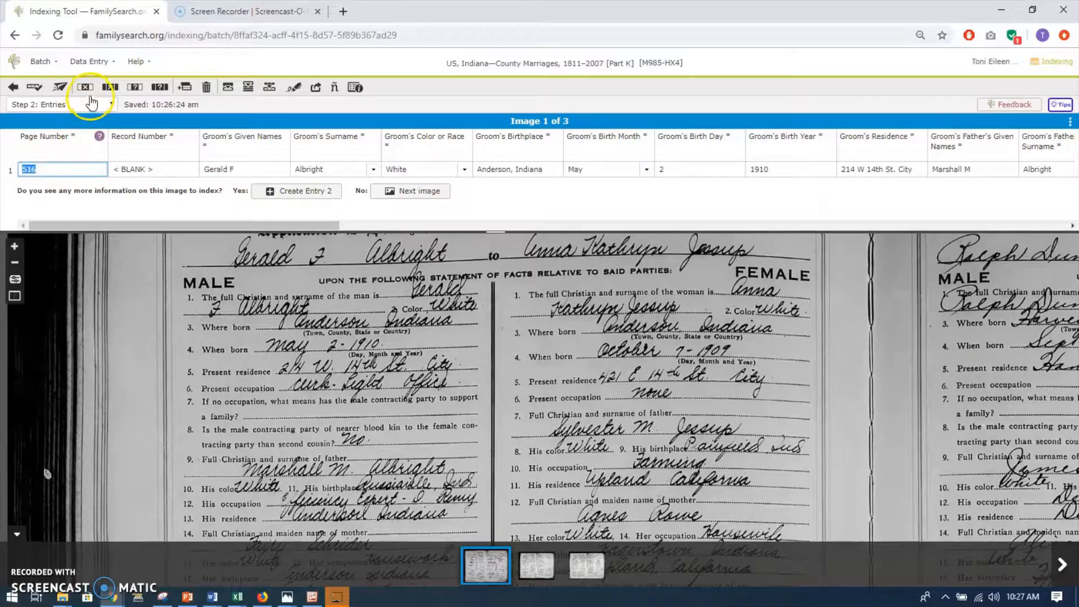
click(90, 63)
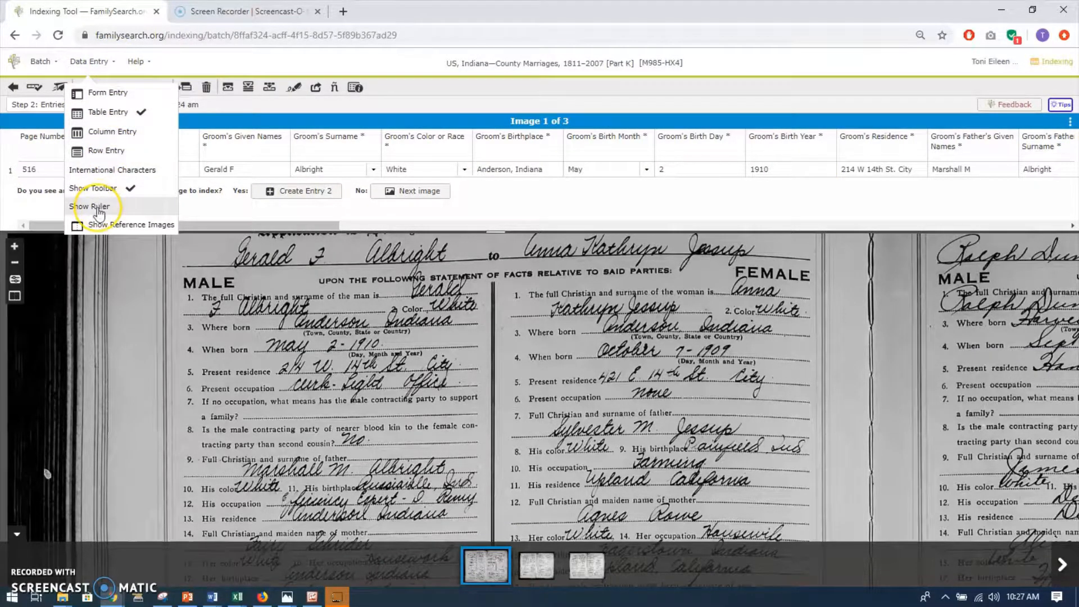
click(92, 207)
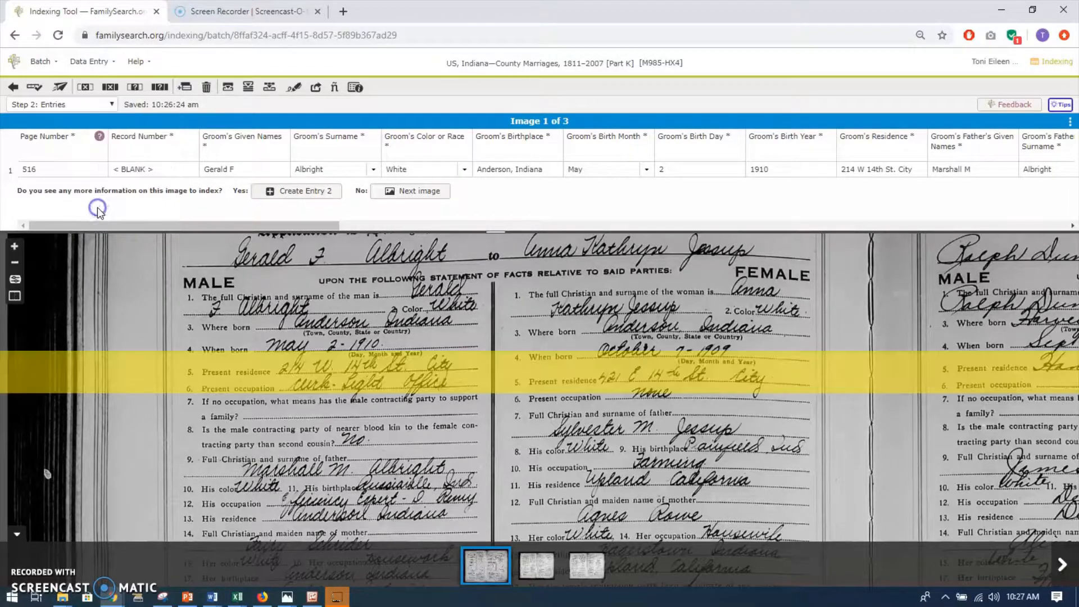
drag(277, 362, 287, 283)
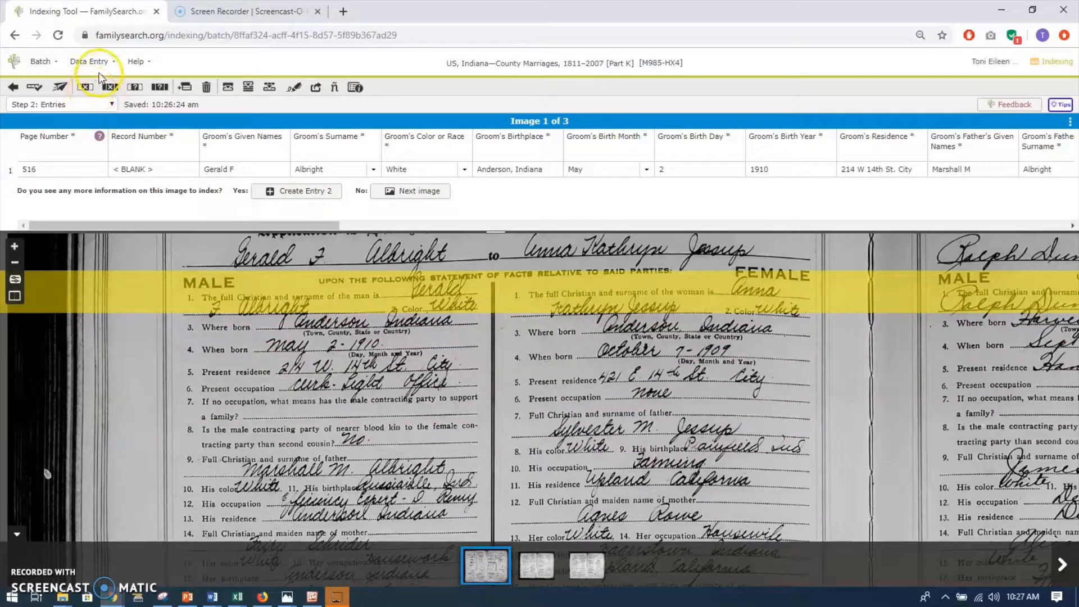
Change data entry back to Form Entry and narrow the form to give the record image more width.
click(104, 62)
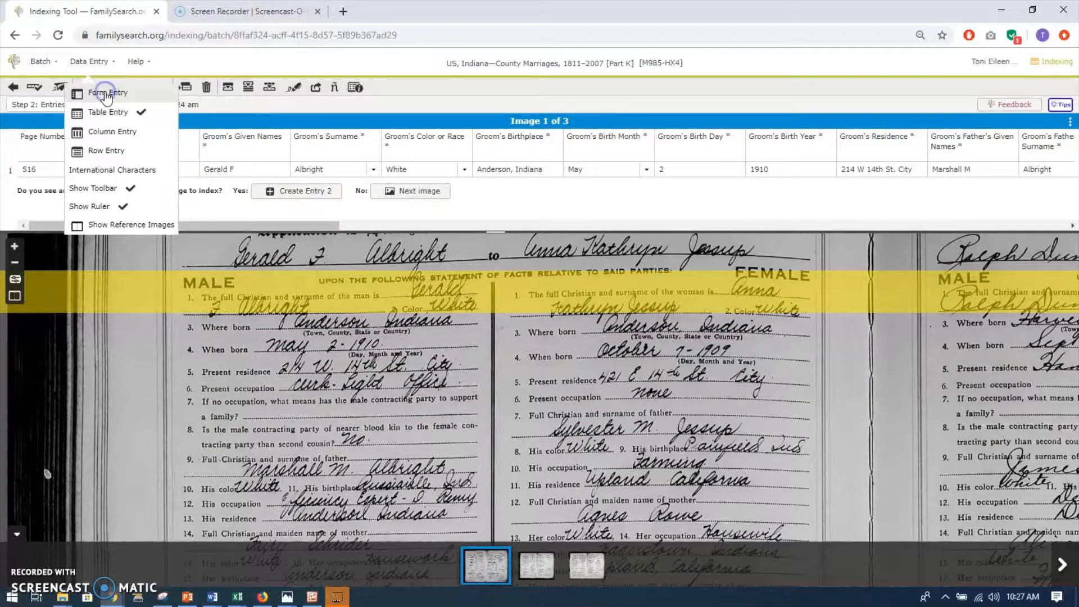
click(107, 92)
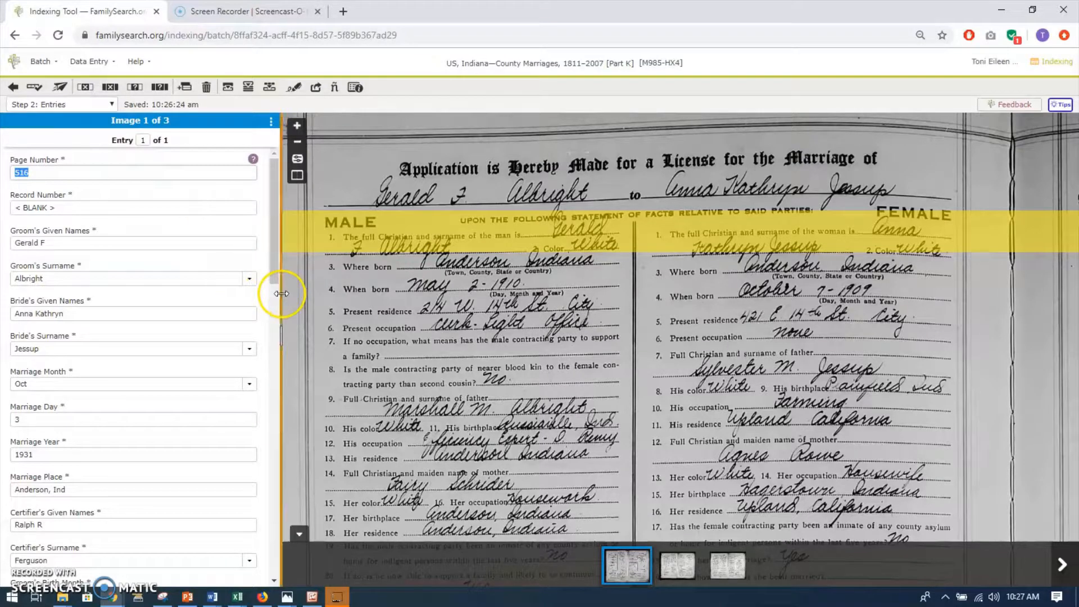
drag(282, 294, 220, 291)
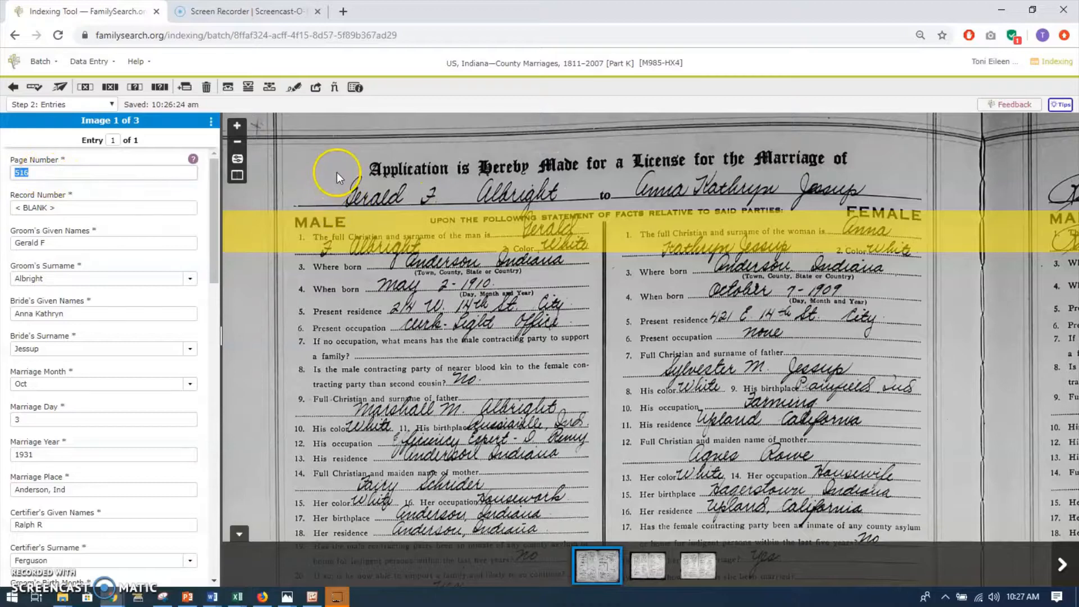
Bring the top of page 516 into view and open the Groom's Given Names field for editing.
drag(386, 207, 388, 273)
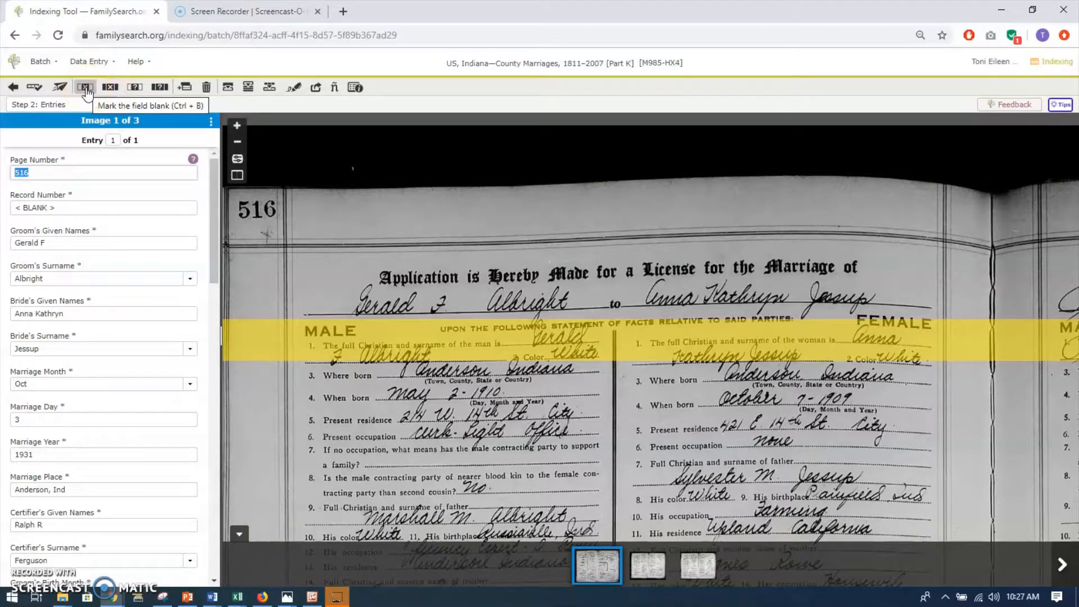
click(58, 242)
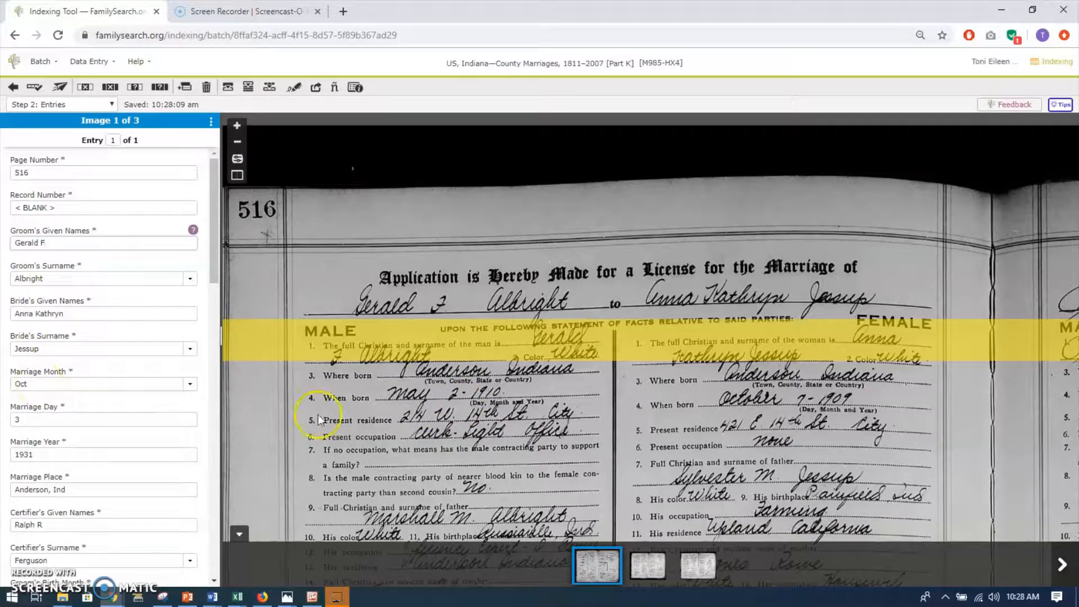
Review the page 516 record down to the marriage certificate and place the ruler over the When born and Present residence lines.
drag(544, 443, 544, 312)
mouse_move(543, 423)
mouse_down()
mouse_move(543, 270)
mouse_move(556, 311)
mouse_move(556, 246)
mouse_move(551, 287)
mouse_move(553, 265)
mouse_up()
drag(577, 382, 578, 315)
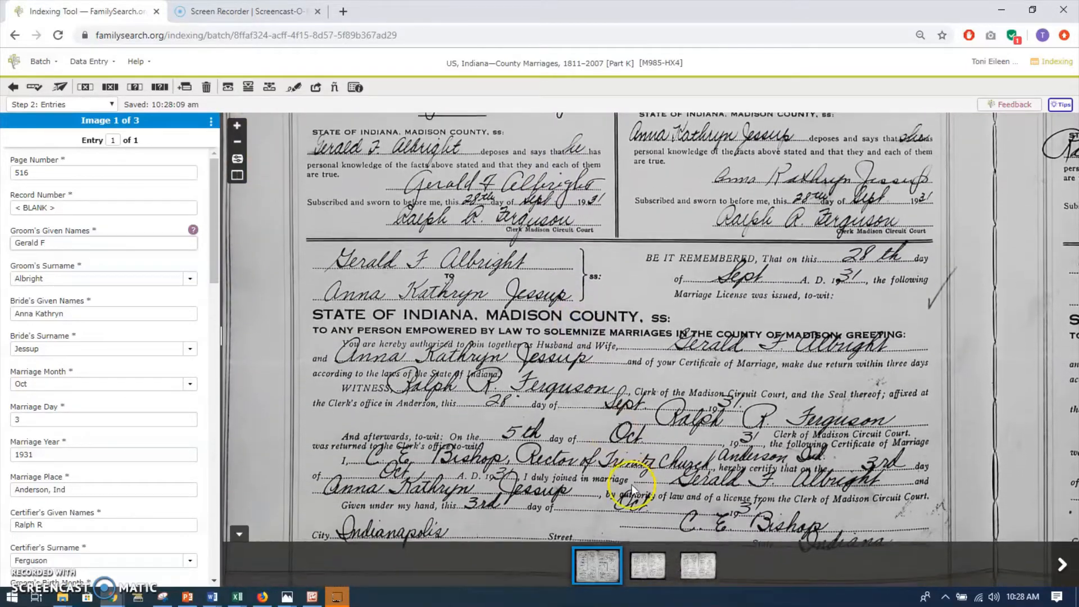
drag(630, 482, 633, 432)
click(590, 401)
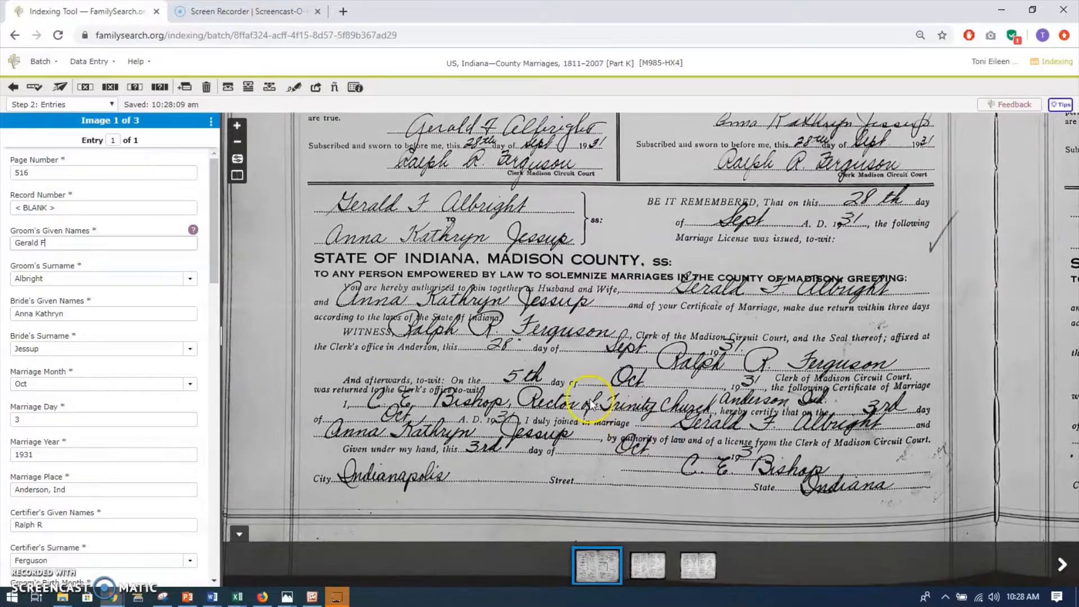
mouse_move(569, 288)
mouse_down()
mouse_move(562, 466)
mouse_move(535, 472)
mouse_move(533, 531)
mouse_up()
drag(498, 260, 505, 359)
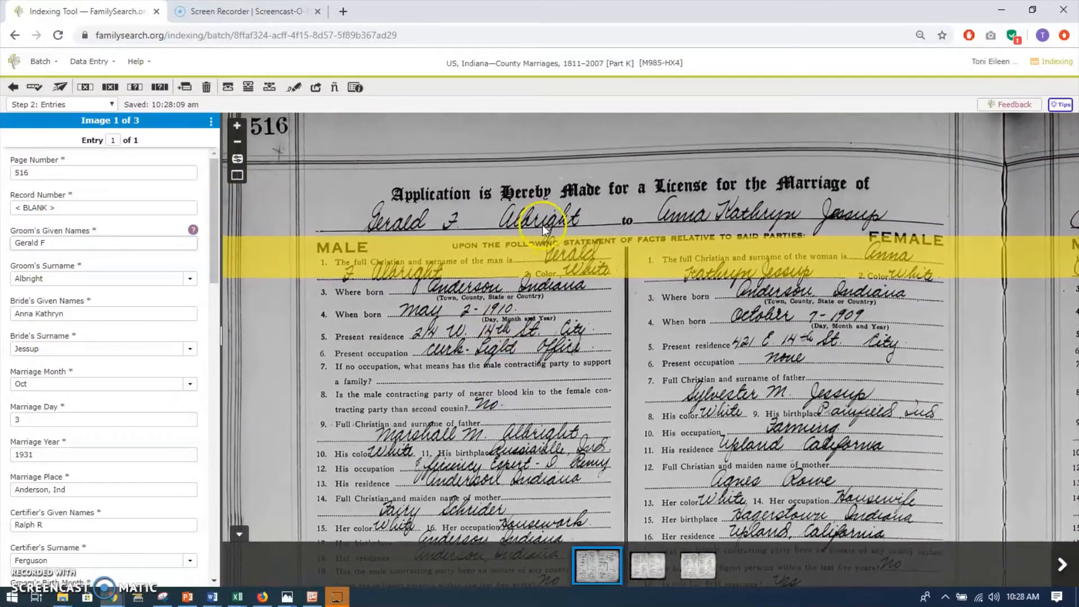
click(549, 268)
drag(549, 269, 548, 315)
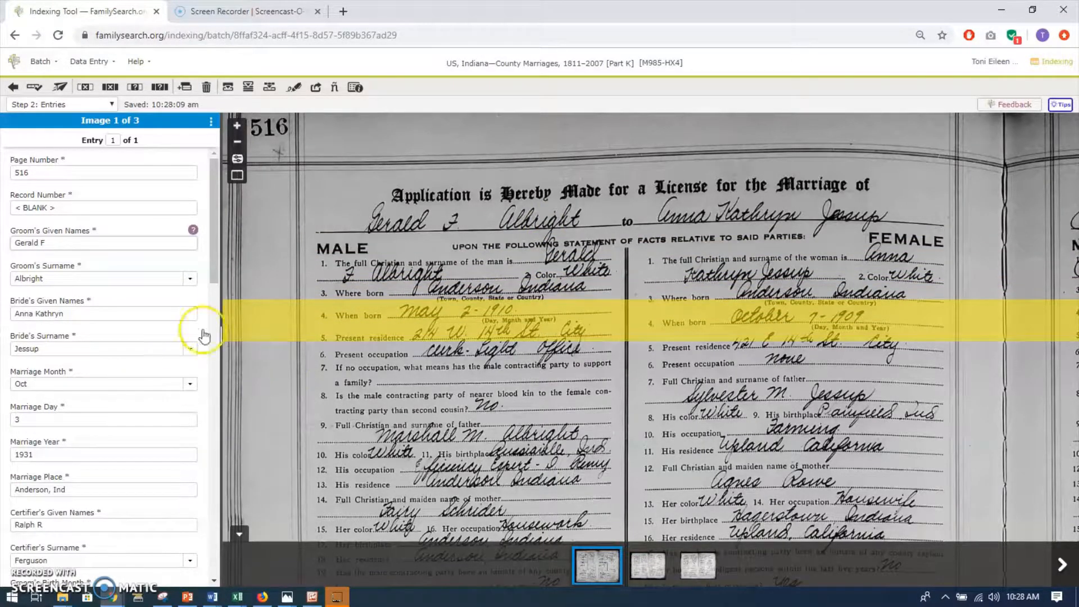
Reorder the form fields so Groom's Birth Month, Birth Day and Birth Year follow one another directly below Bride's Given Names.
drag(216, 264, 215, 321)
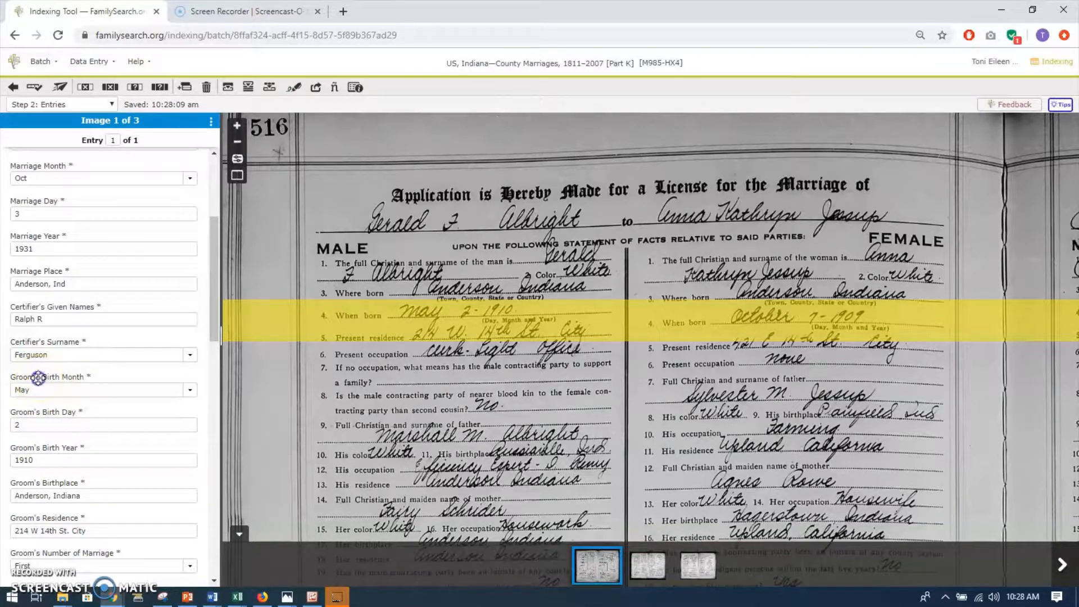
drag(38, 378, 47, 238)
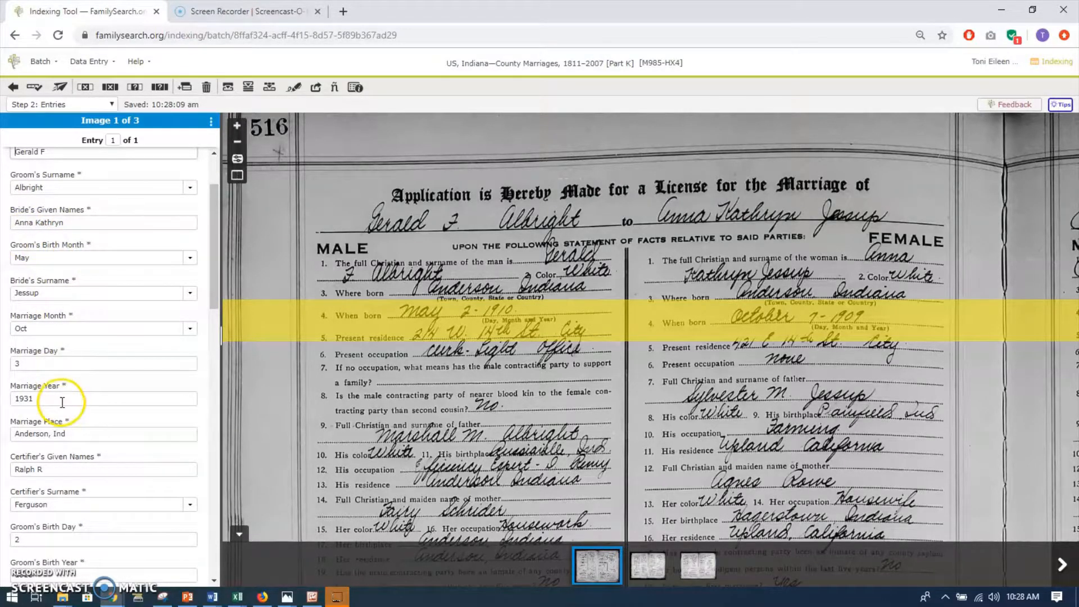
scroll(48, 405, down, 2)
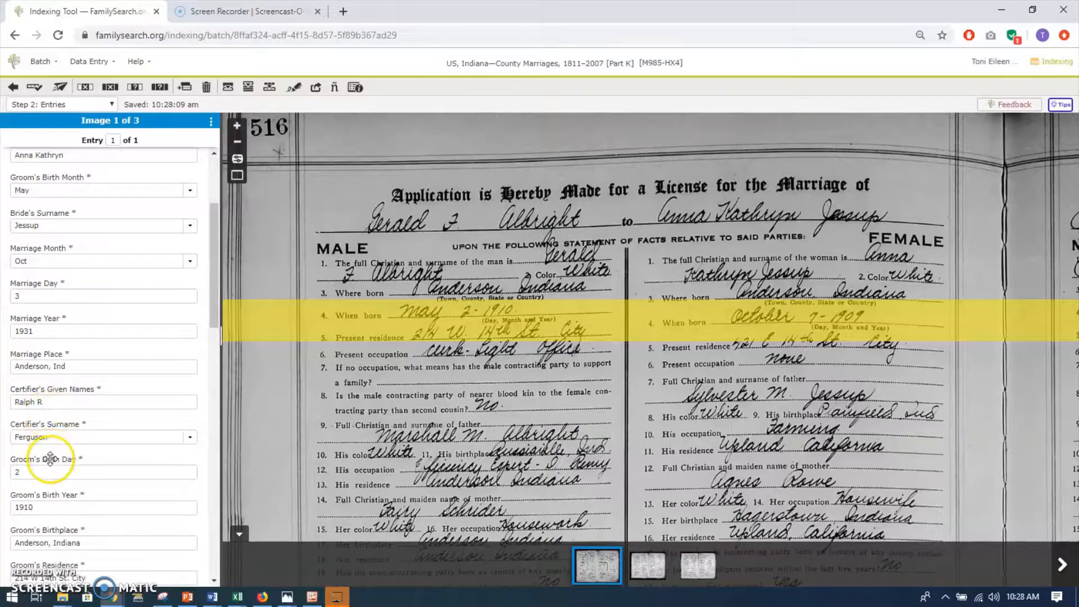
drag(50, 461, 62, 214)
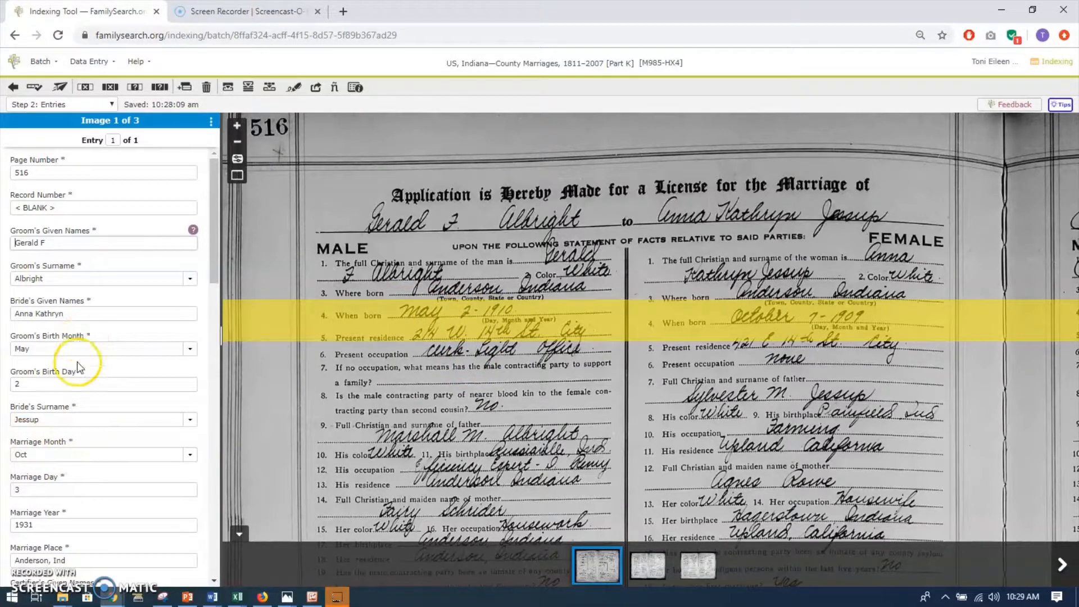
scroll(75, 433, down, 2)
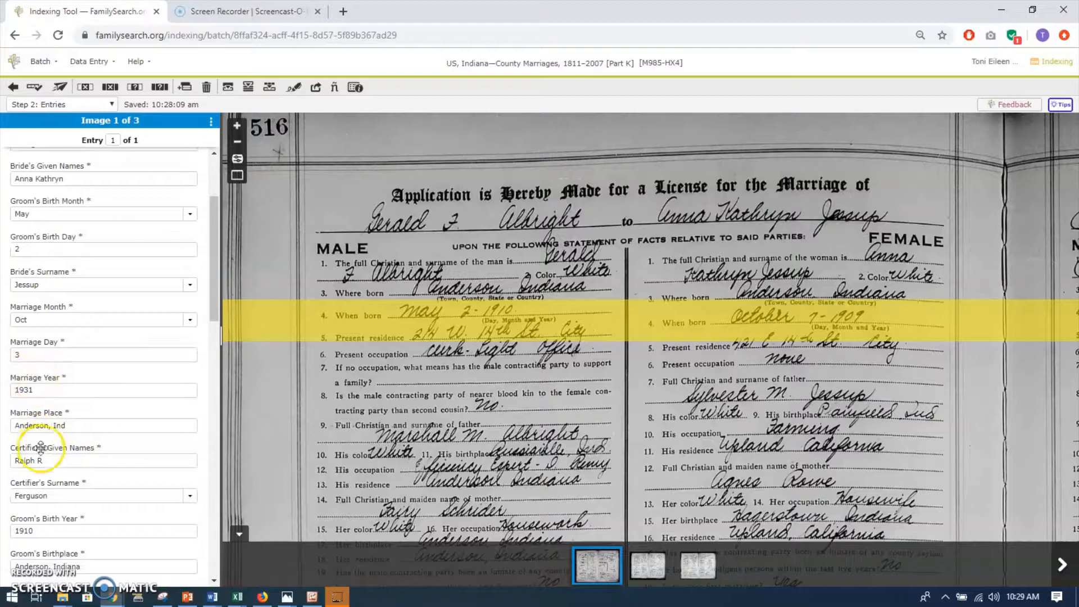
drag(54, 523, 68, 273)
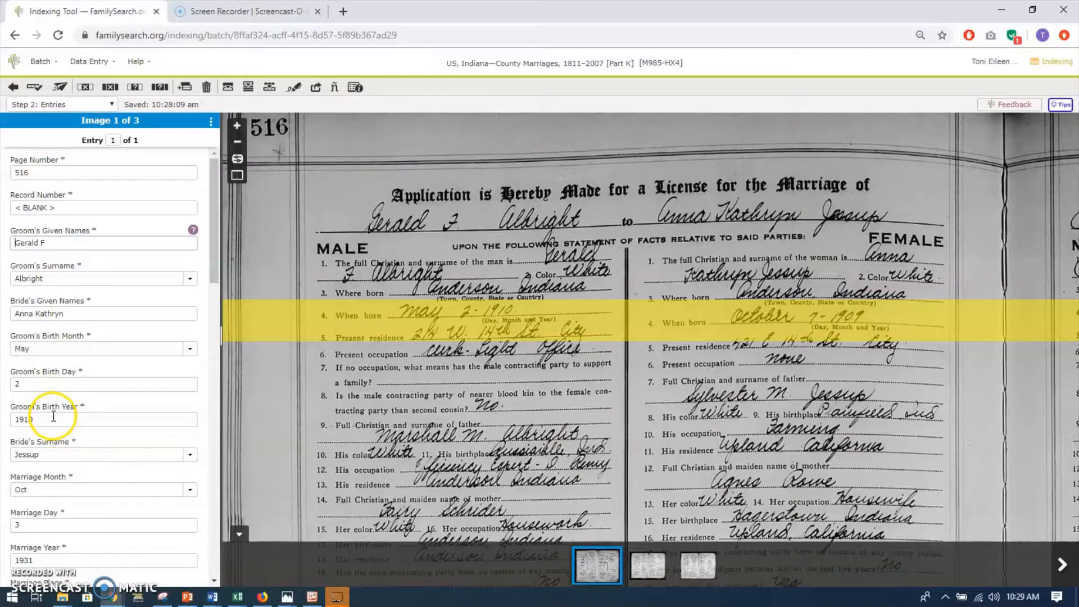
Move the ruler down the page 516 record to cover questions 7 and 8 in the male column.
click(472, 321)
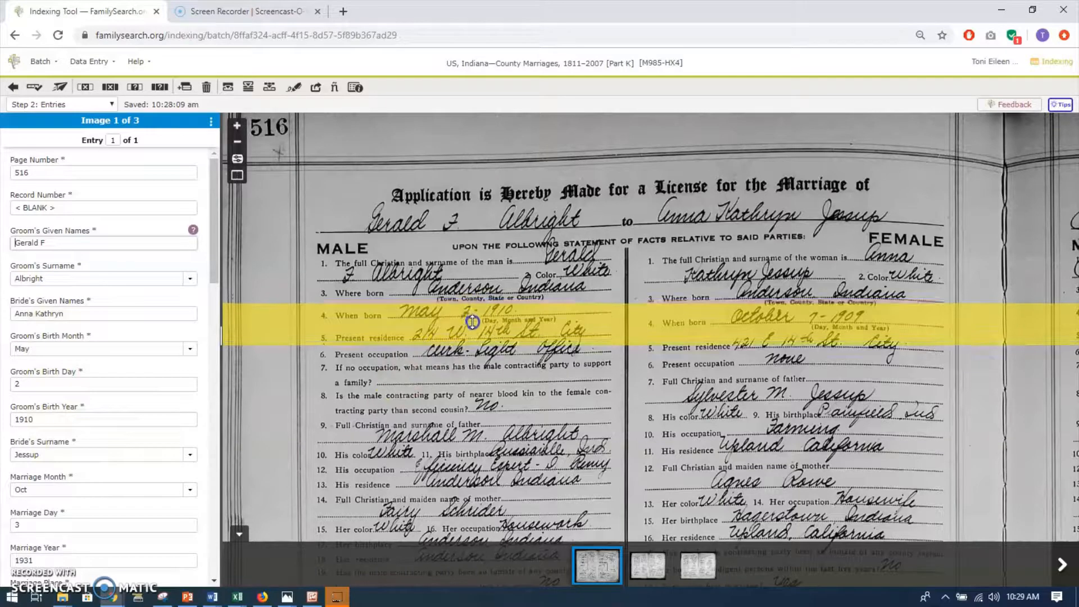
drag(473, 322, 473, 378)
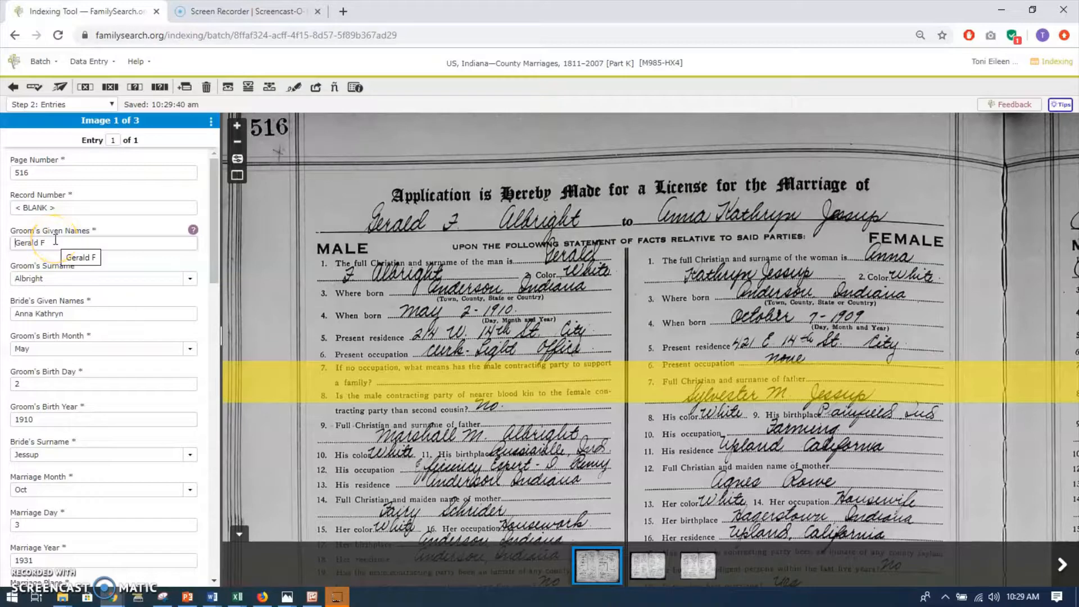
click(135, 89)
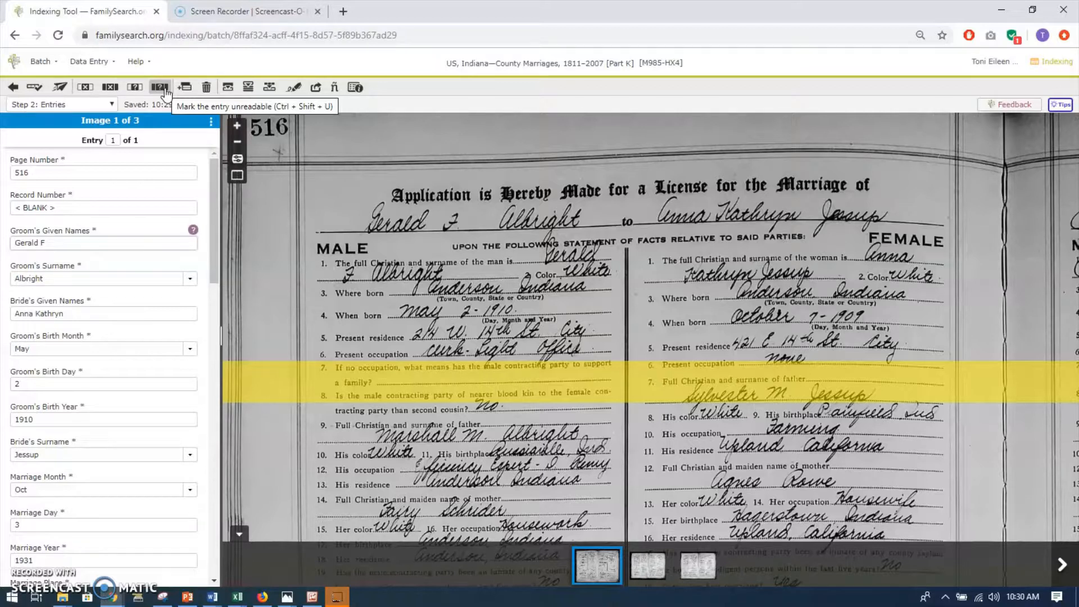
Check the second marriage application on page 517 and add 1 entry after the last entry for it.
click(186, 89)
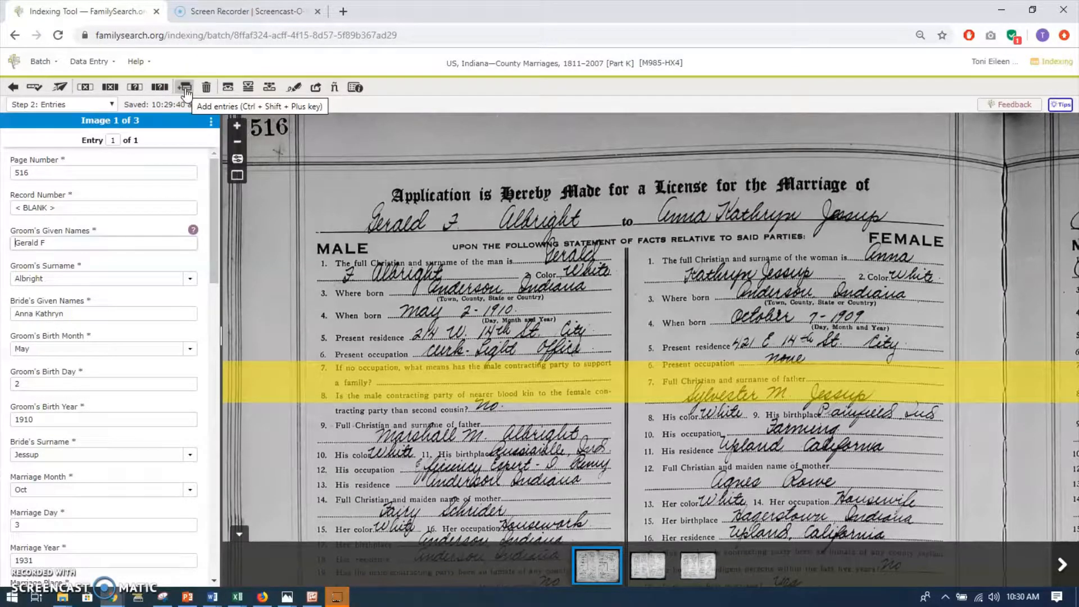
drag(779, 210, 538, 225)
drag(699, 232, 697, 232)
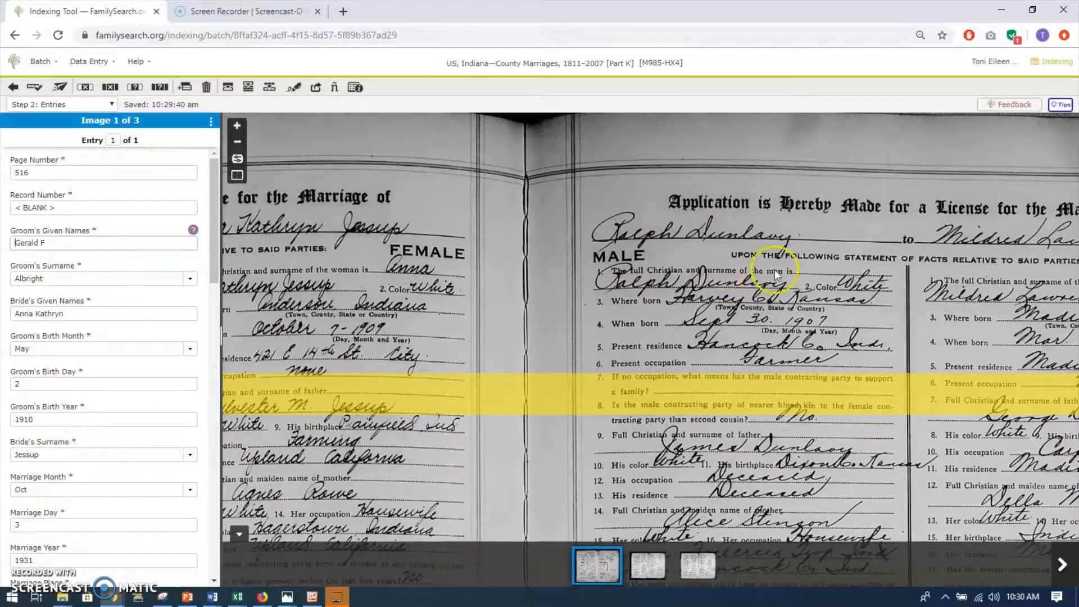
drag(770, 270, 528, 222)
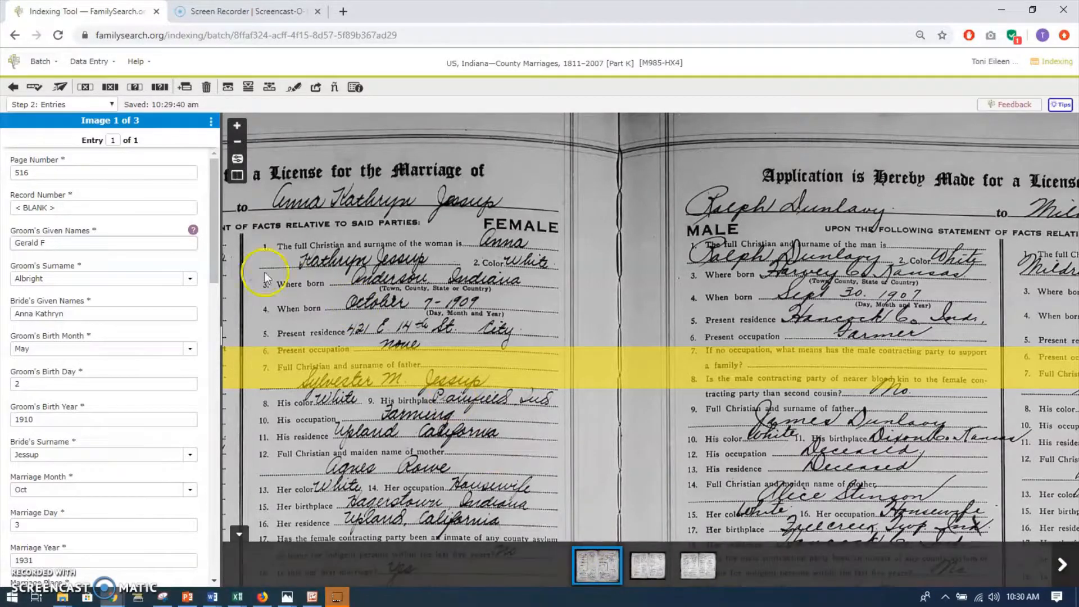
click(186, 88)
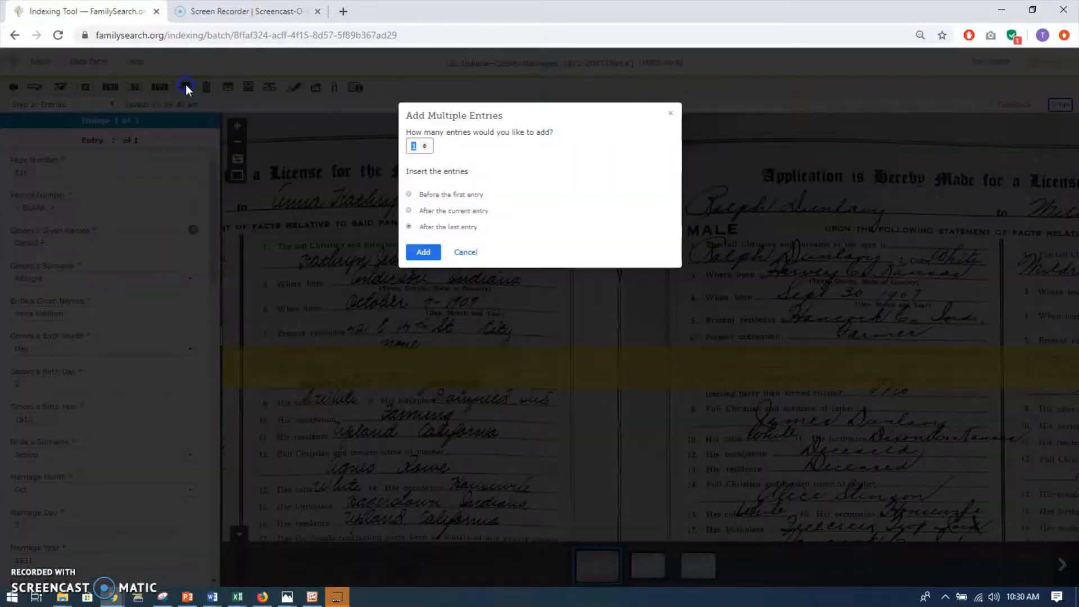
click(425, 253)
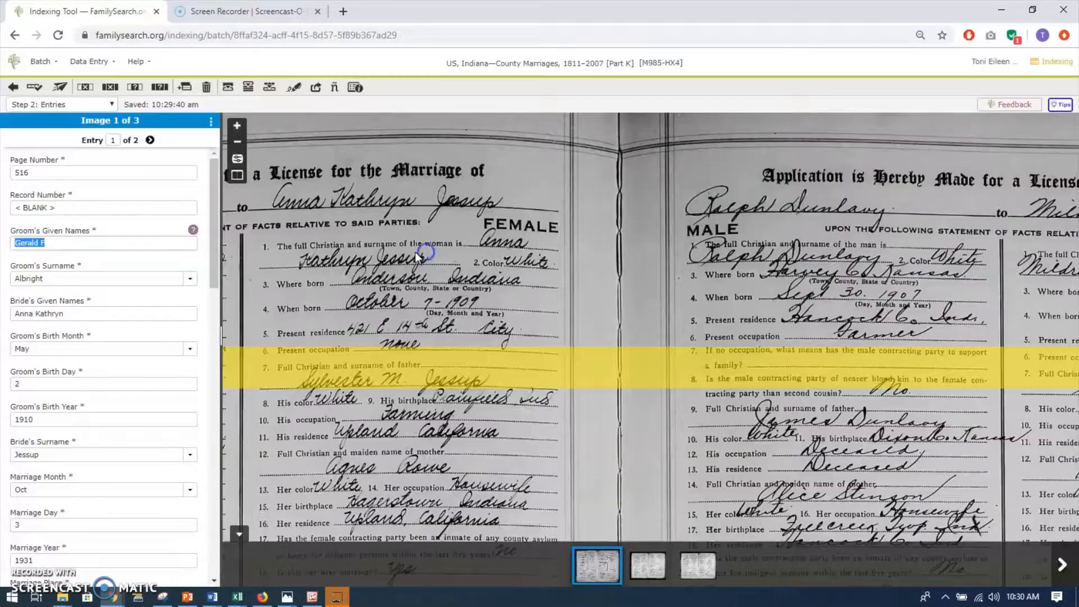
In entry 2, set the page number to 517 and mark the record number as blank.
click(151, 141)
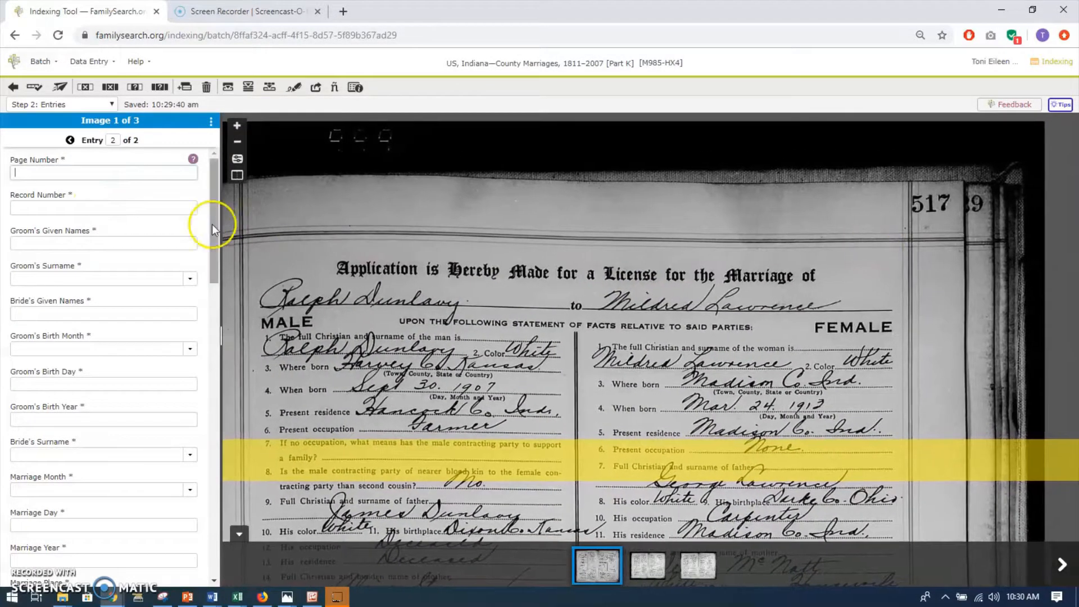
text(517)
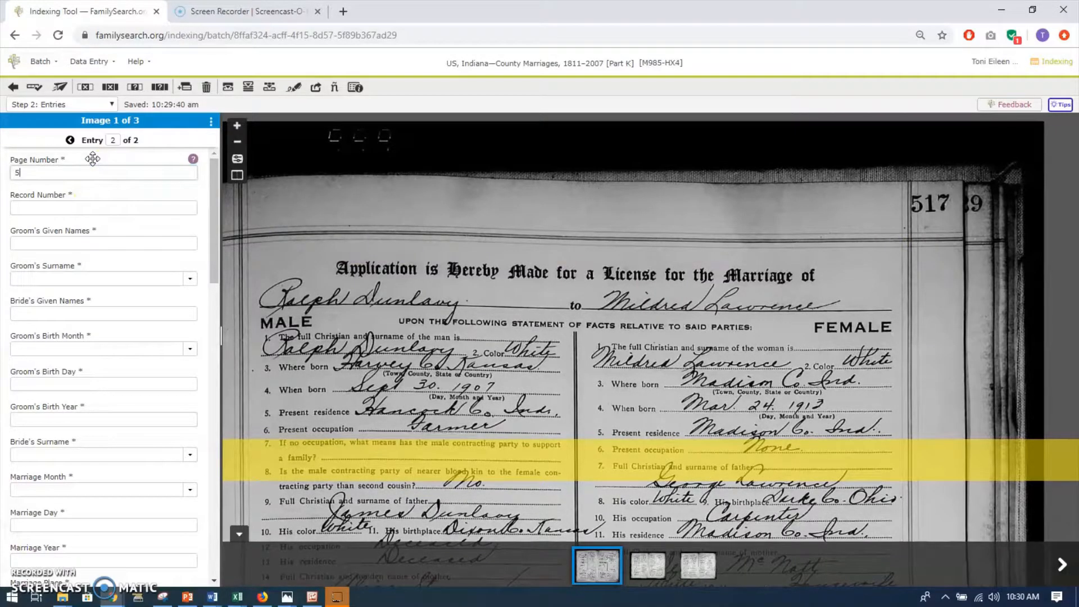
click(71, 208)
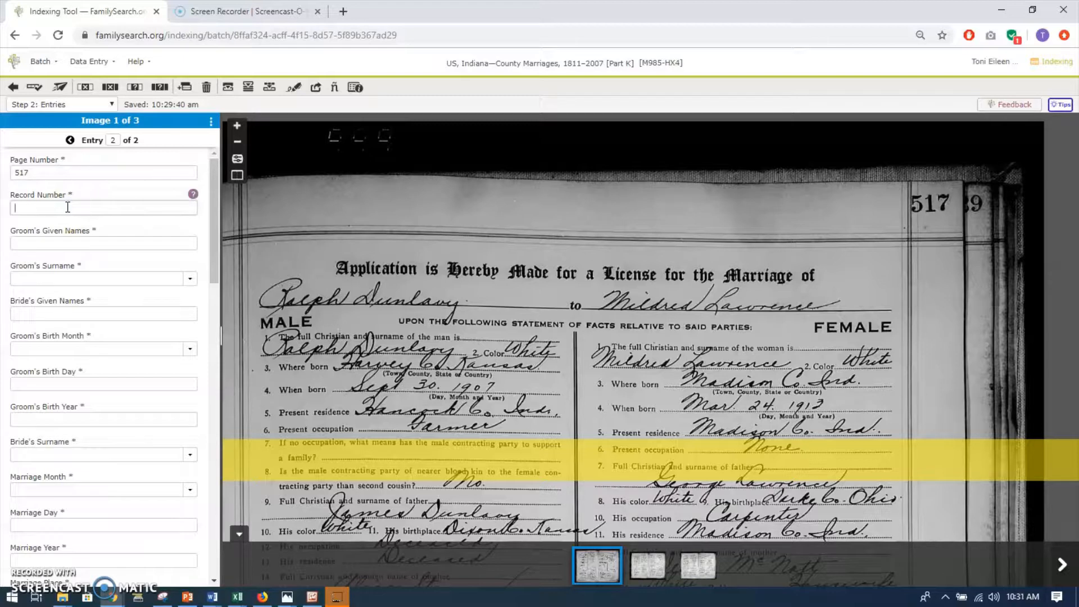
key(ctrl+b)
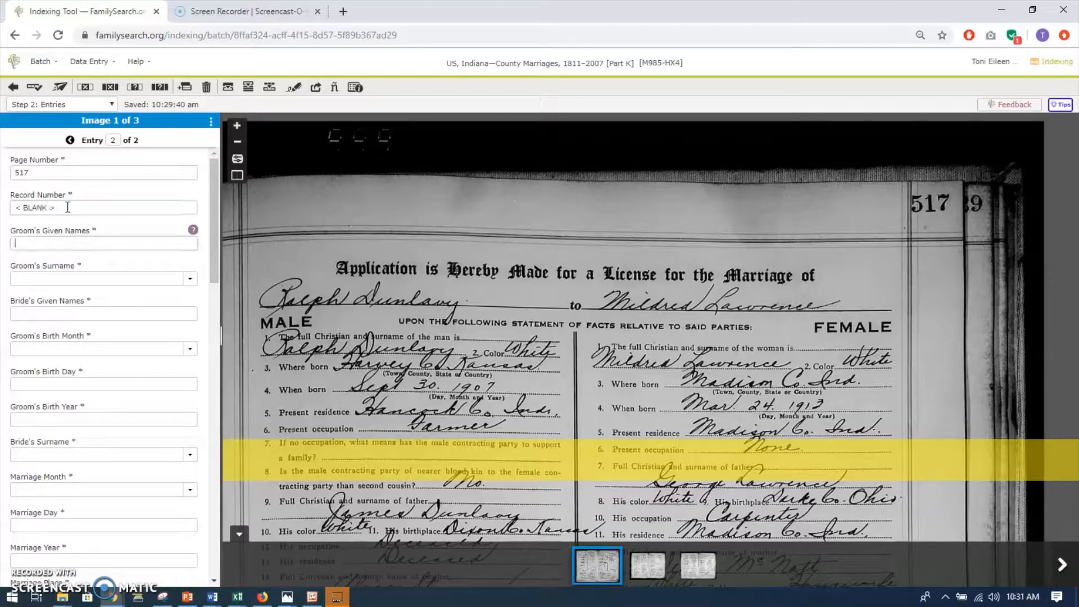
Fill in the groom's given name and surname and the bride's given name from the page 517 record.
click(48, 242)
key(Tab)
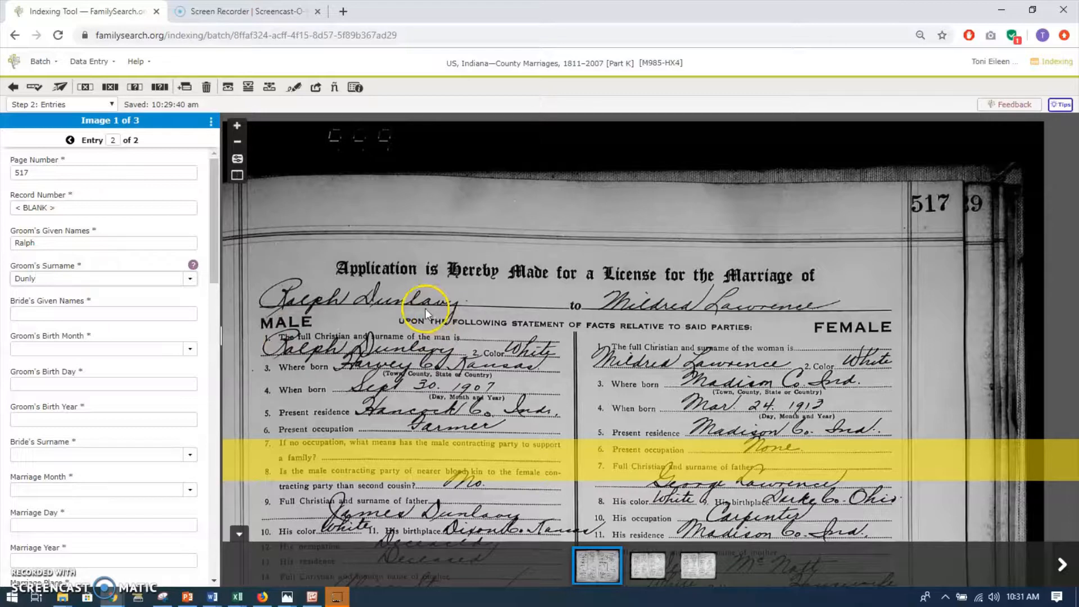
click(40, 278)
key(BackSpace)
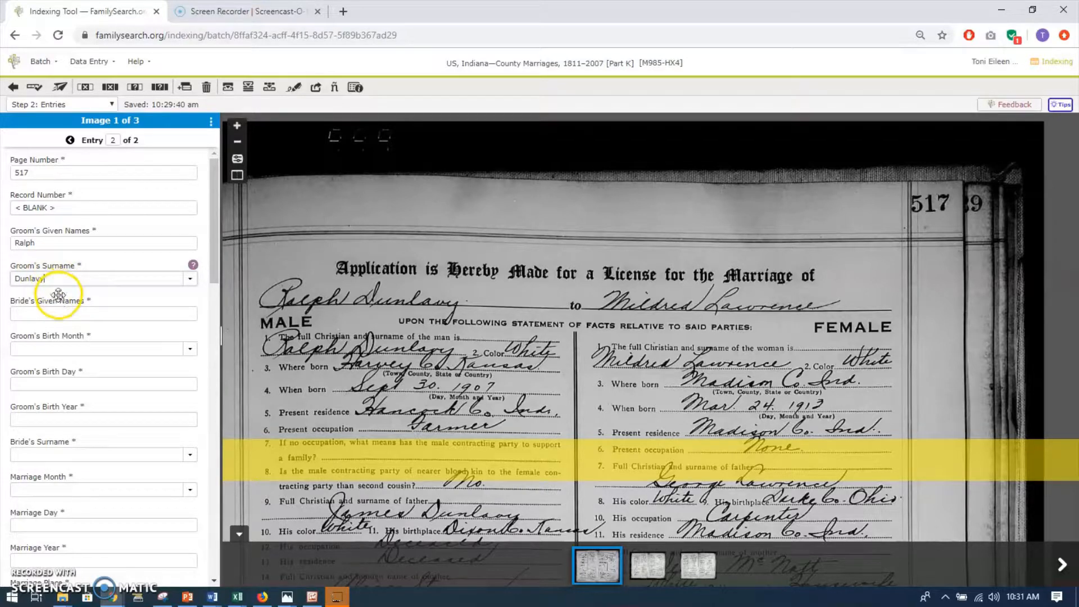
click(60, 313)
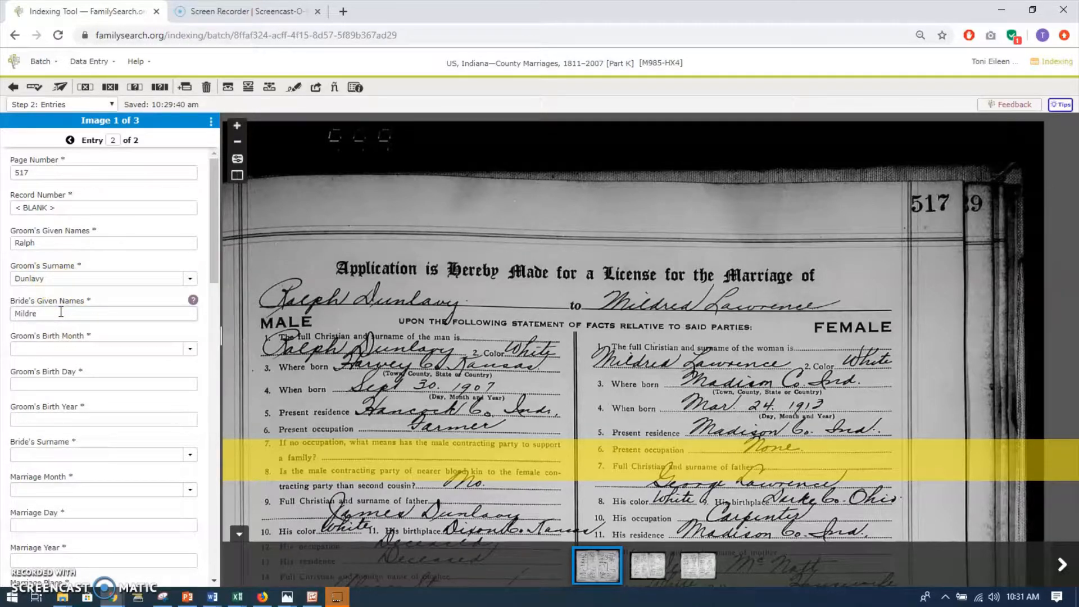
click(23, 357)
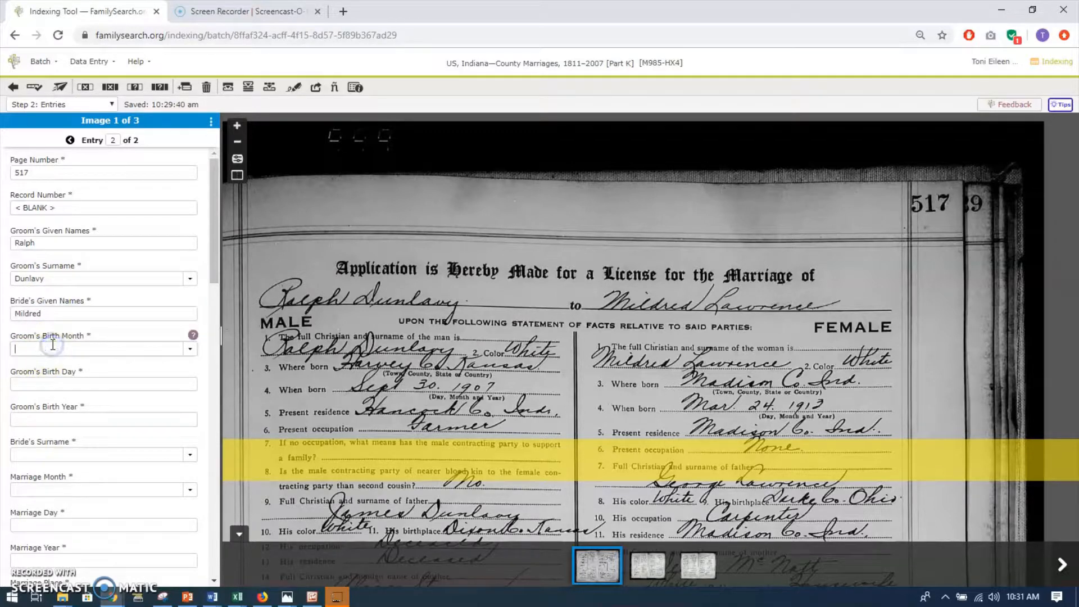
text(Lawre)
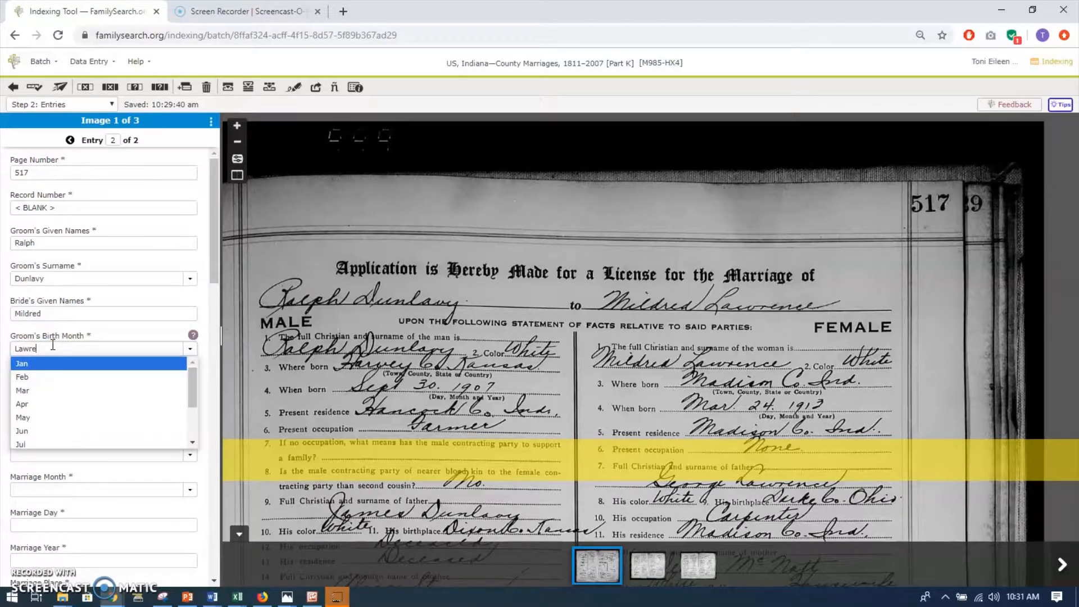
text(nce)
click(86, 169)
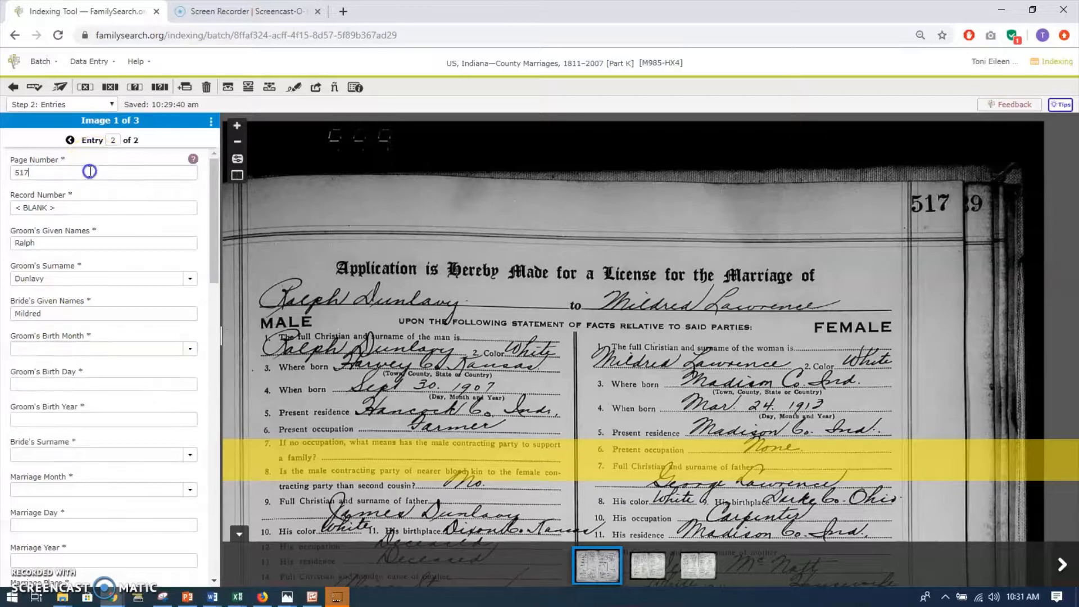
Return to entry 1 and review its completed fields from the groom's details through to the affidavit fields.
click(71, 141)
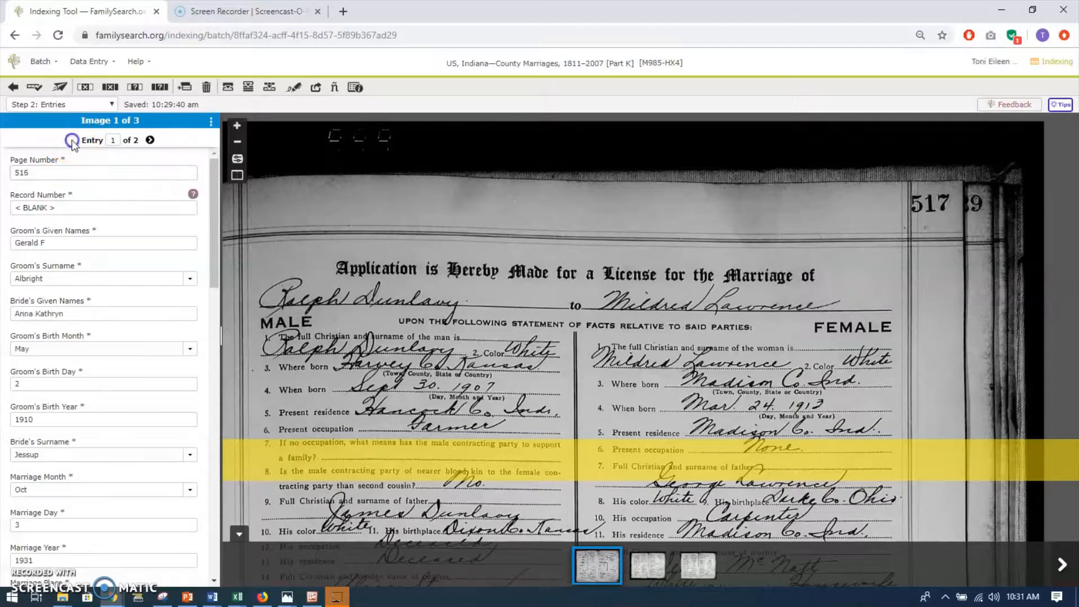
scroll(79, 340, down, 1)
scroll(79, 340, down, 2)
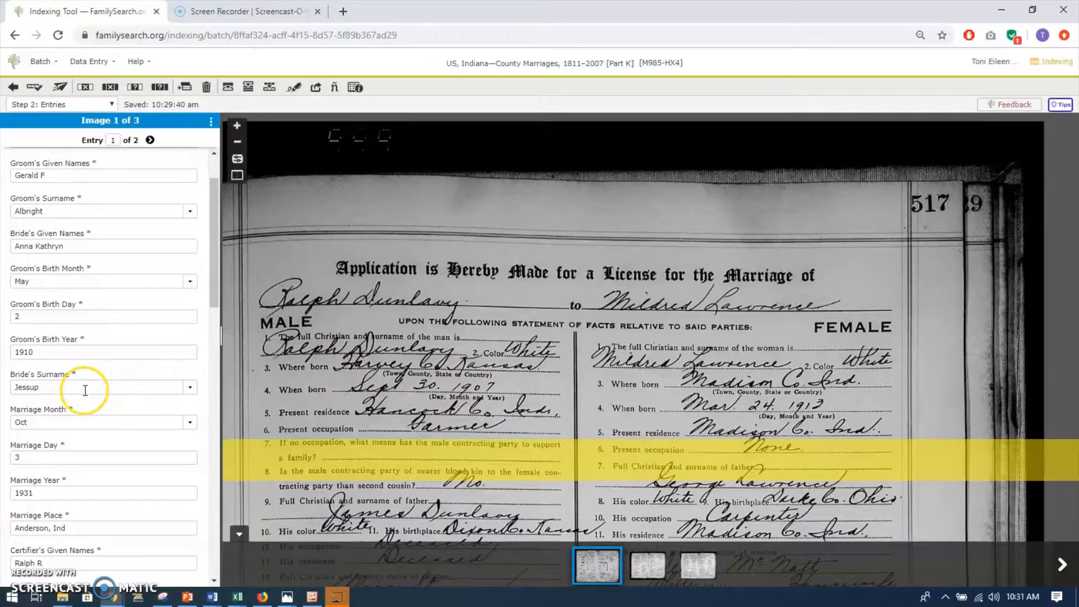
scroll(85, 390, down, 1)
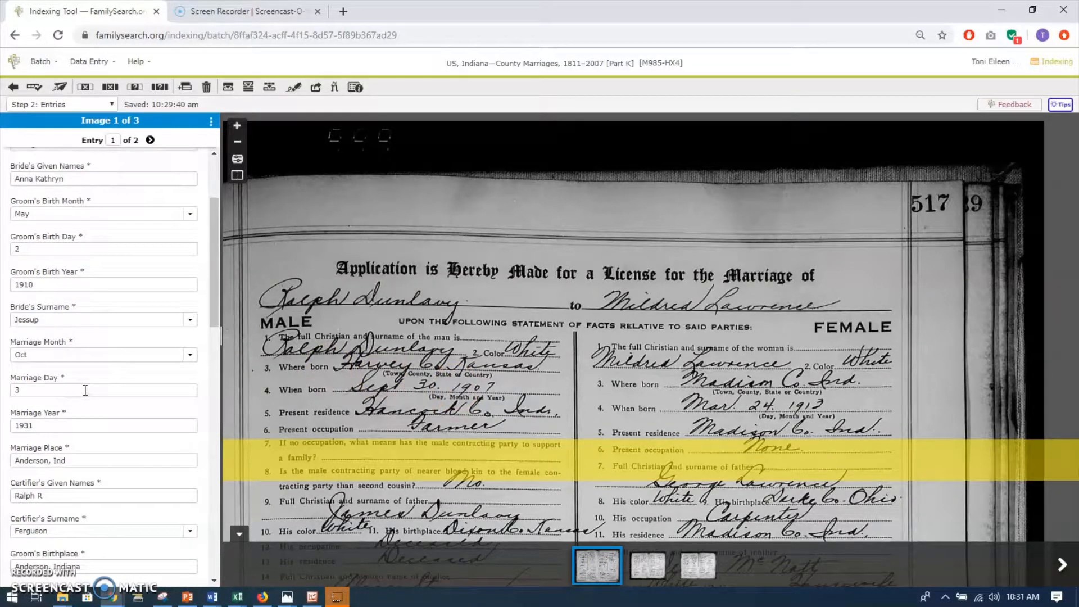
click(74, 460)
scroll(79, 458, down, 4)
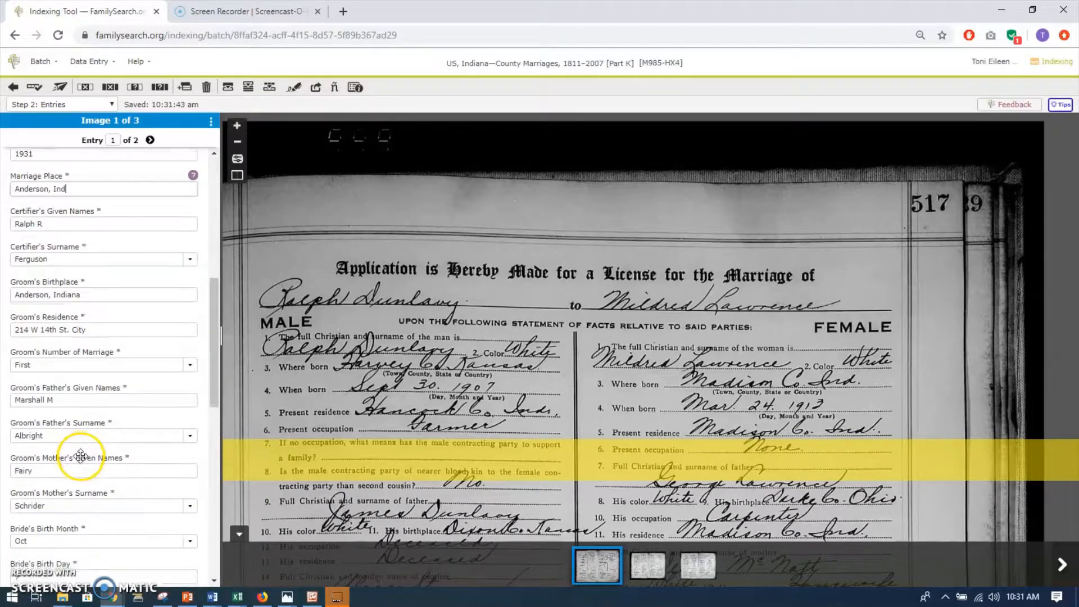
scroll(80, 456, down, 4)
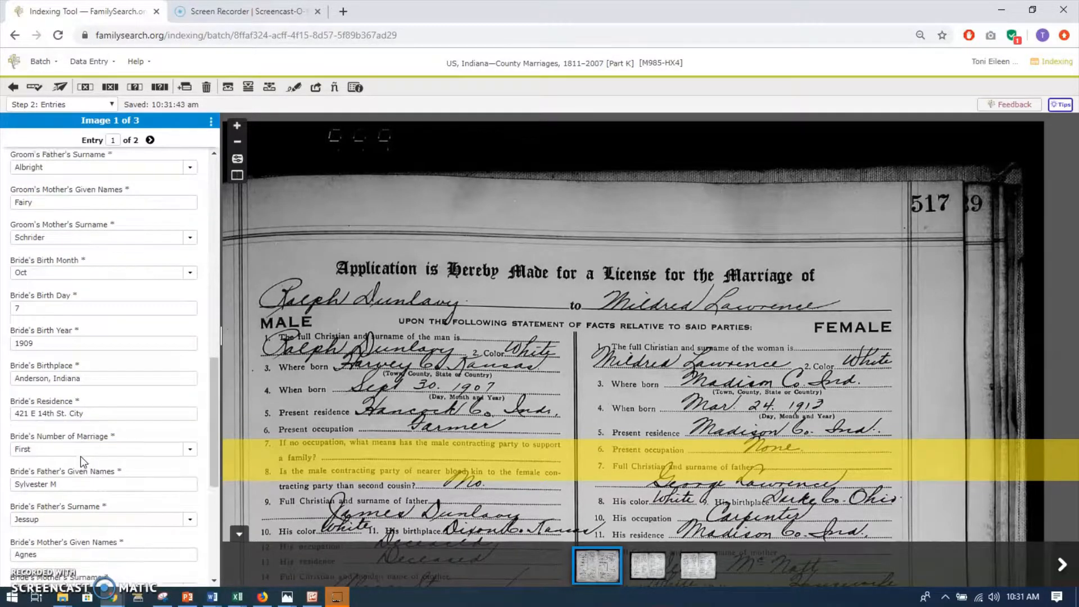
scroll(80, 456, down, 1)
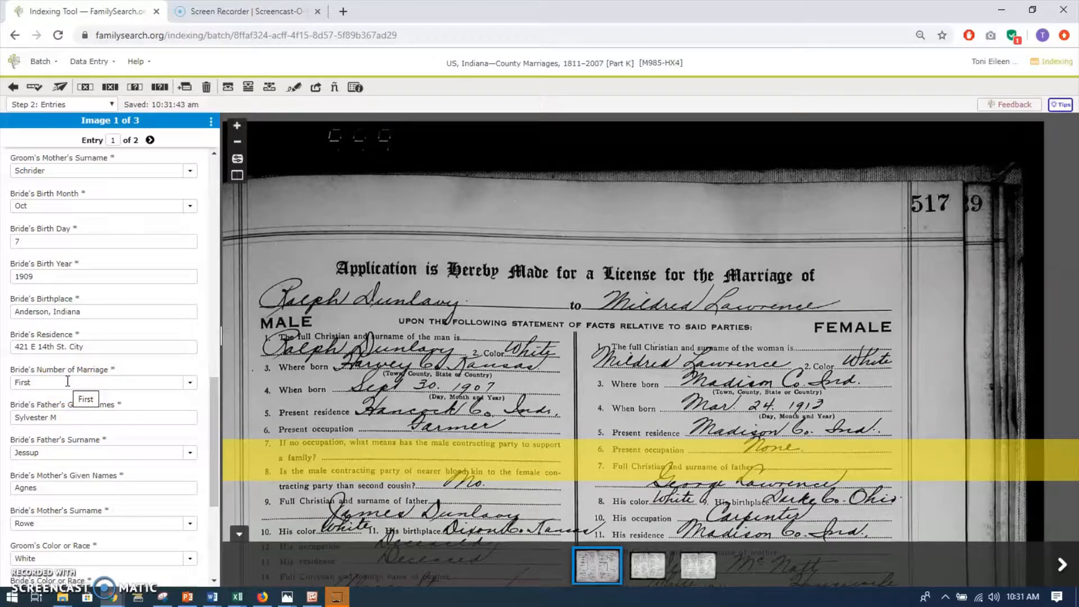
scroll(67, 382, down, 4)
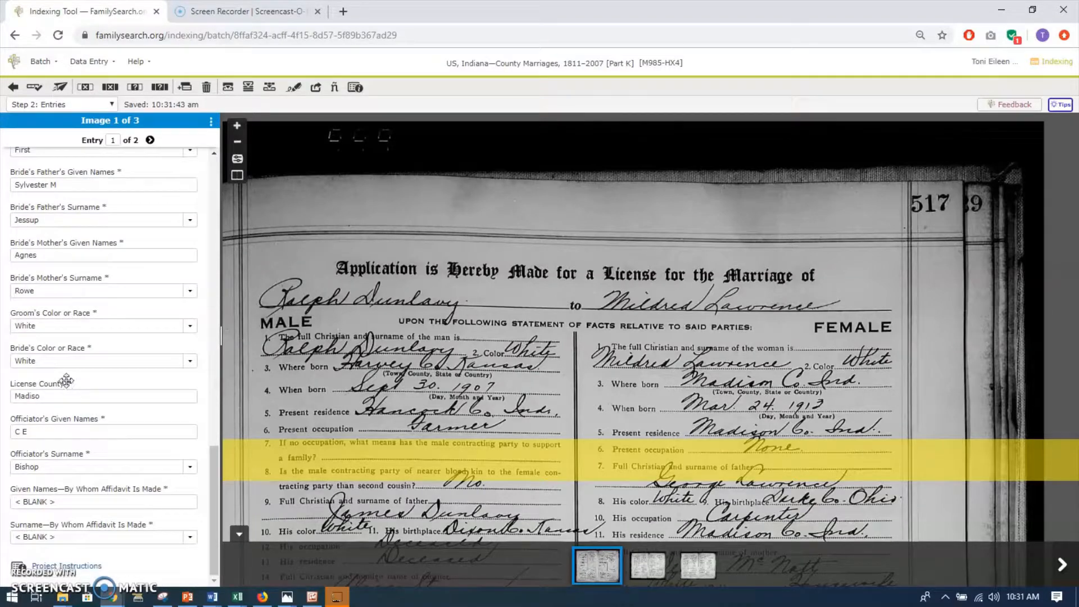
Set entry 1's License County to Madison and check it against the county named on the page 517 license.
click(47, 396)
text(Madison)
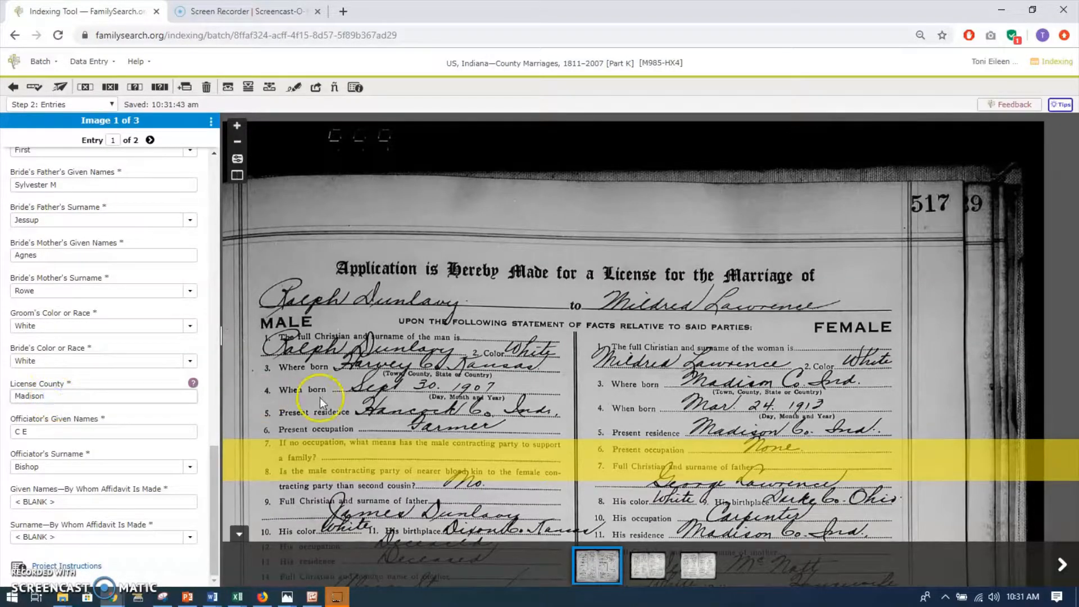
scroll(394, 338, down, 5)
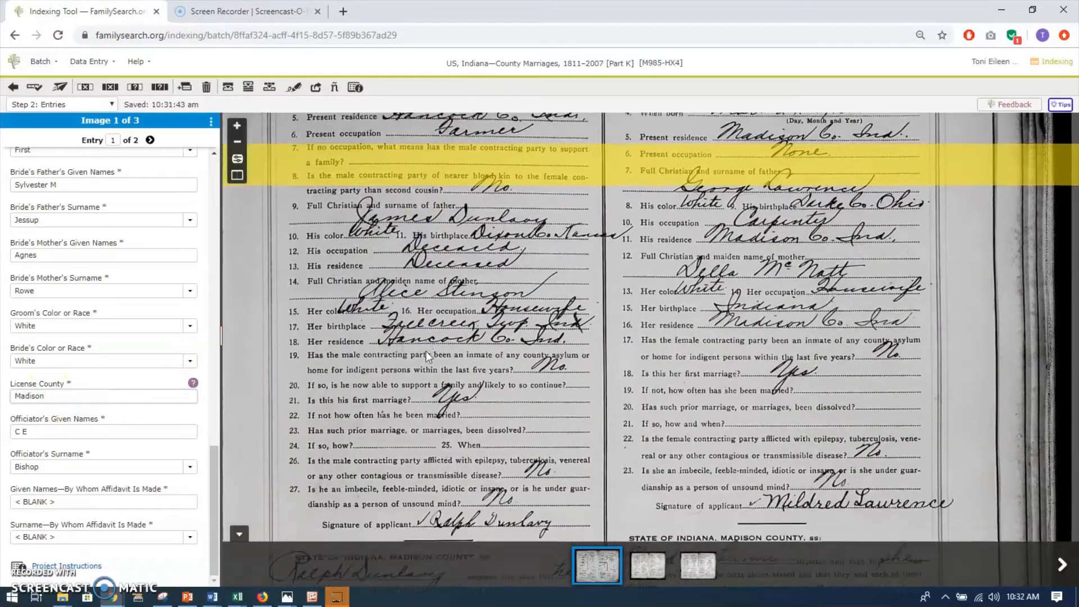
scroll(428, 357, down, 6)
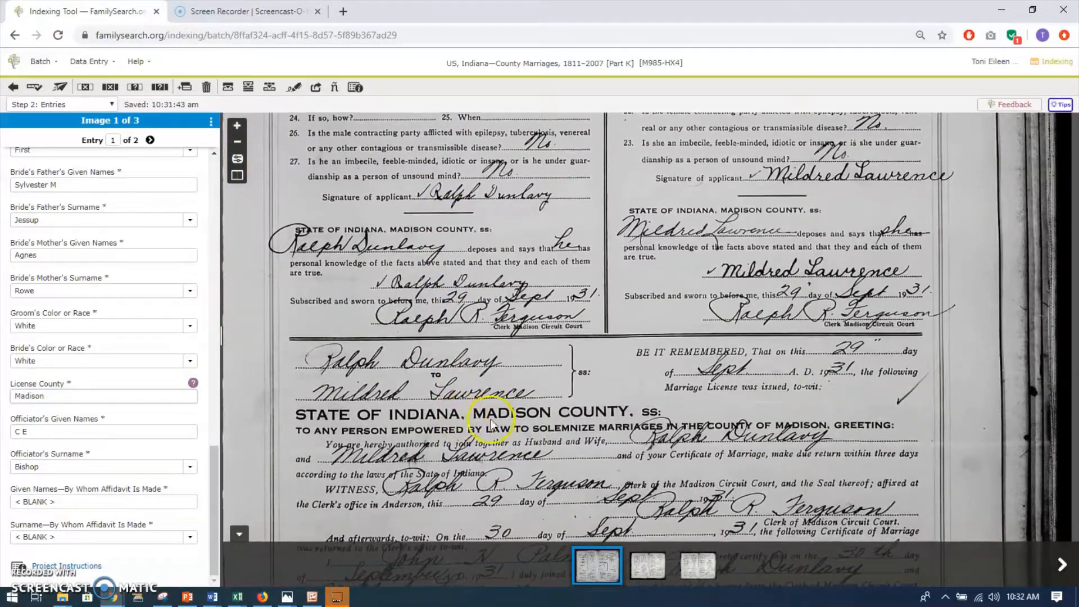
click(68, 398)
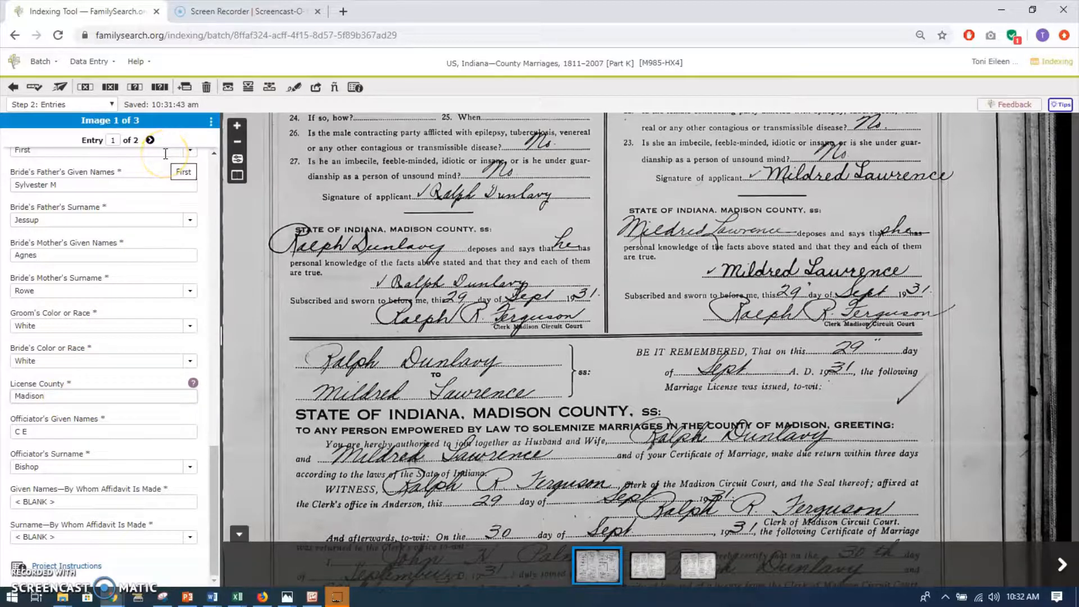
Copy entry 1's License County value to the image's following entries and check that field in entry 2.
click(248, 89)
click(151, 140)
scroll(103, 354, down, 10)
scroll(104, 355, down, 8)
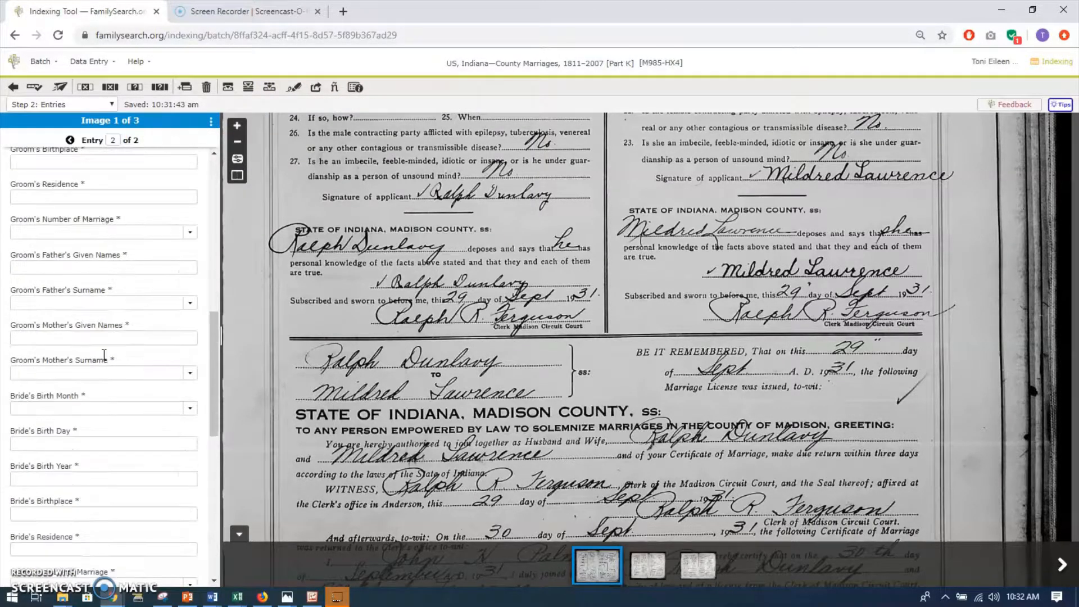
scroll(104, 360, down, 3)
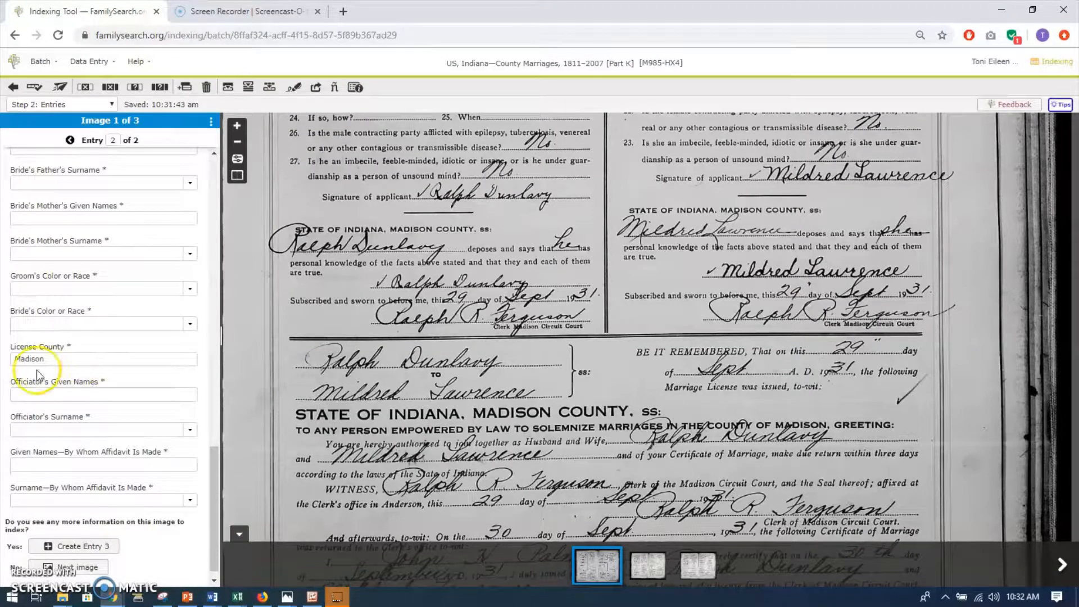
Clear entry 2's License County and refill it with Madison by copying that field from the previous entry.
click(56, 359)
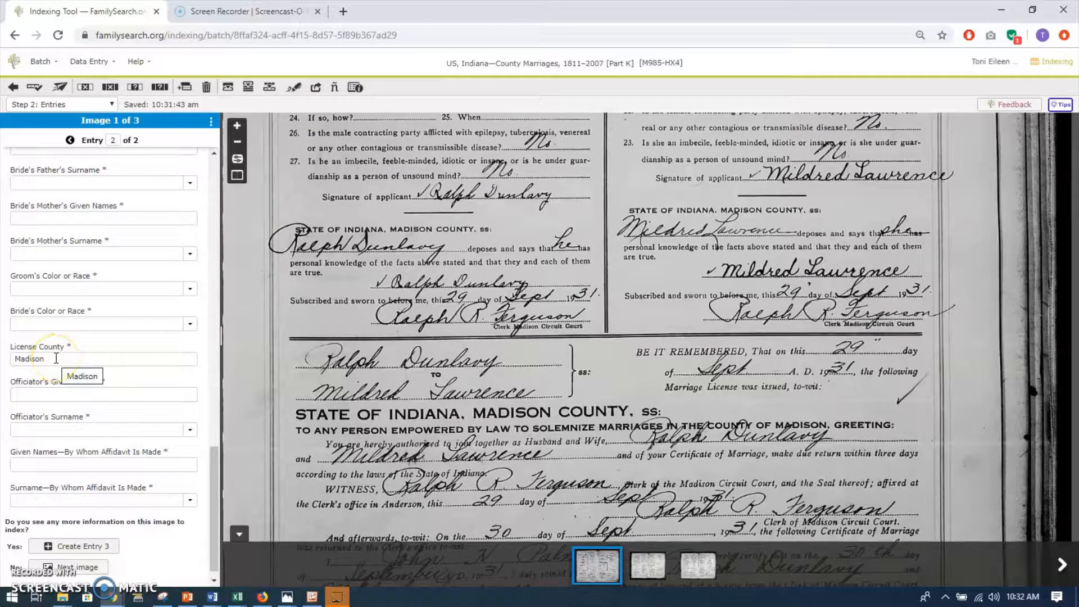
drag(57, 358, 11, 360)
key(BackSpace)
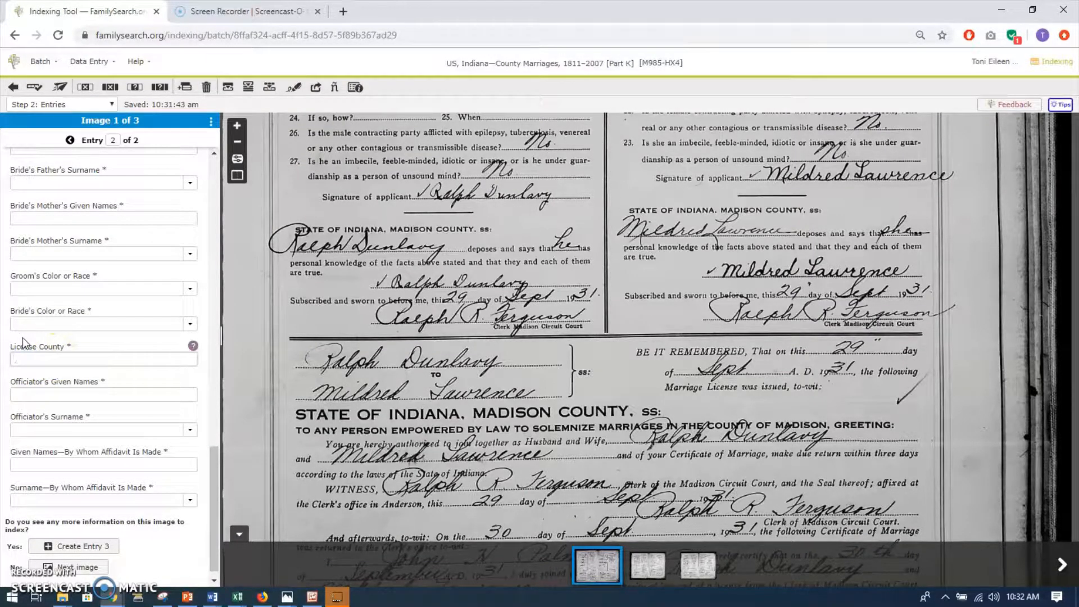
click(52, 362)
click(228, 90)
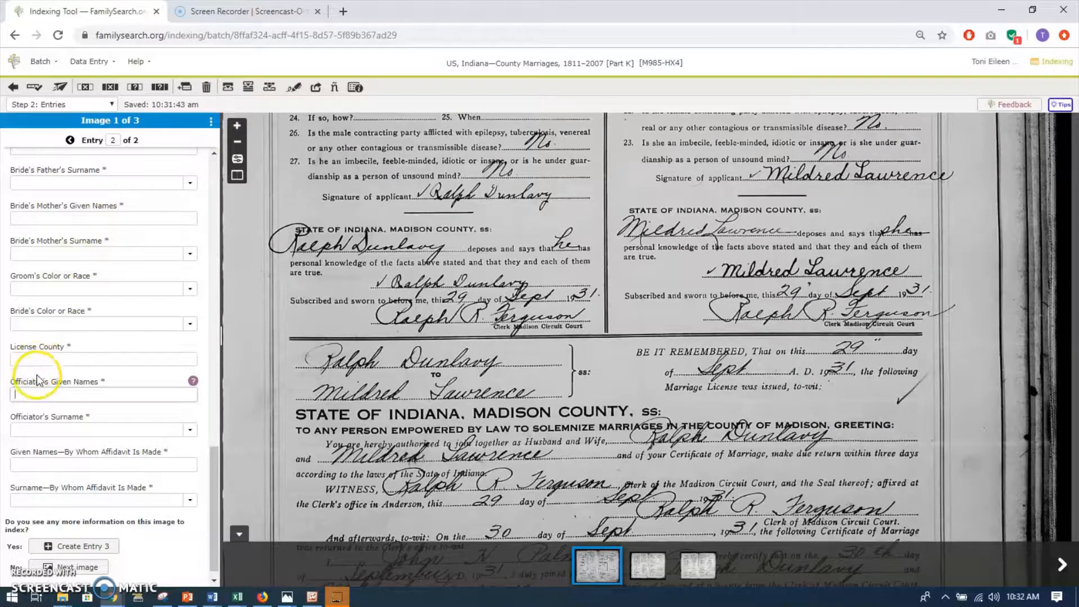
click(46, 360)
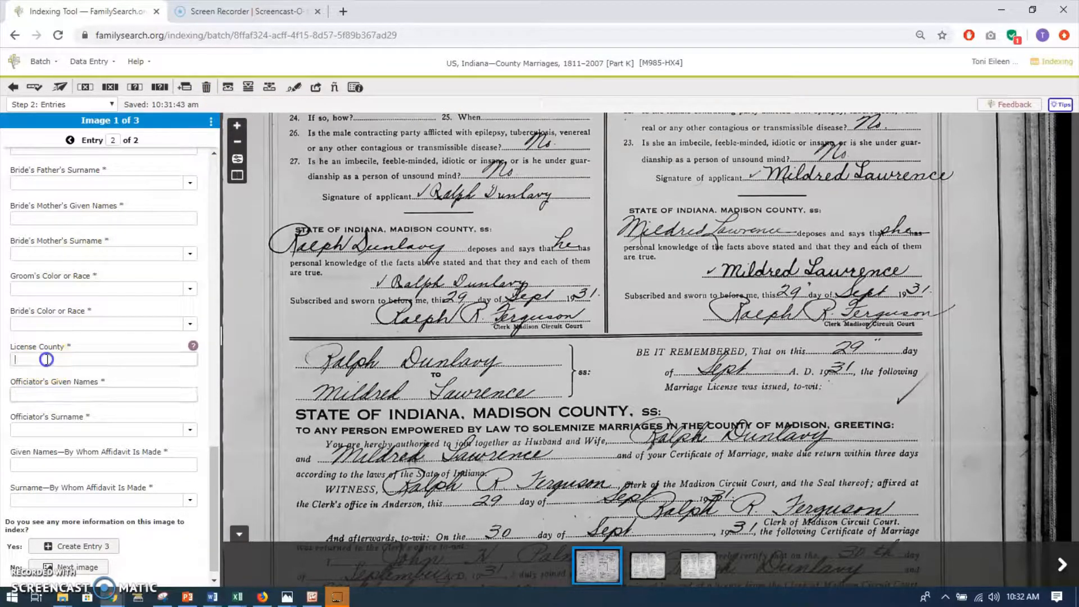
click(226, 88)
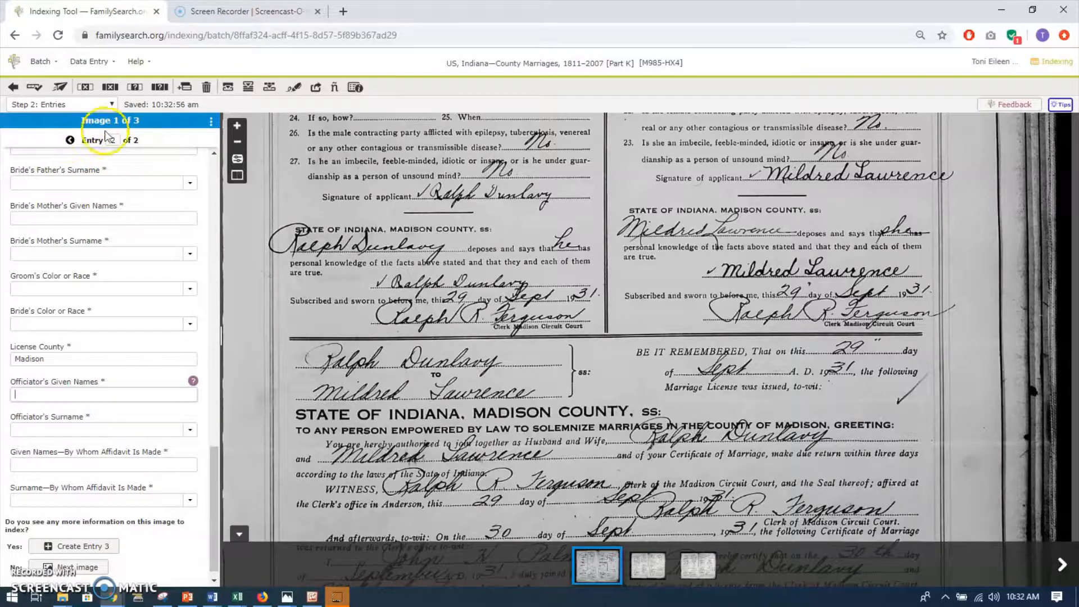
Add 1 entry after the last entry on image 1 and delete that new entry 3.
click(186, 88)
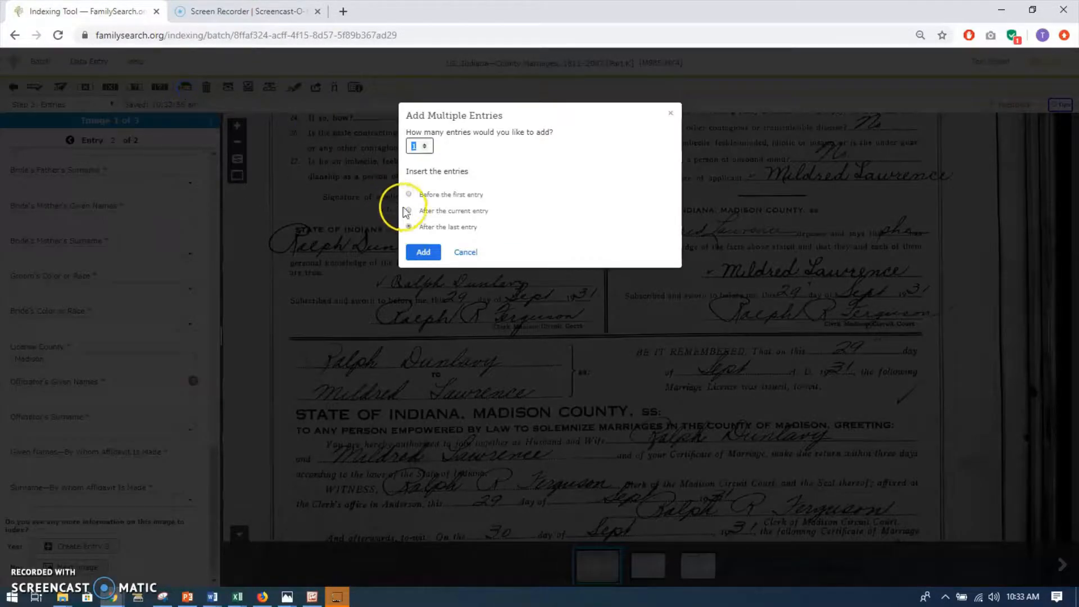
click(422, 253)
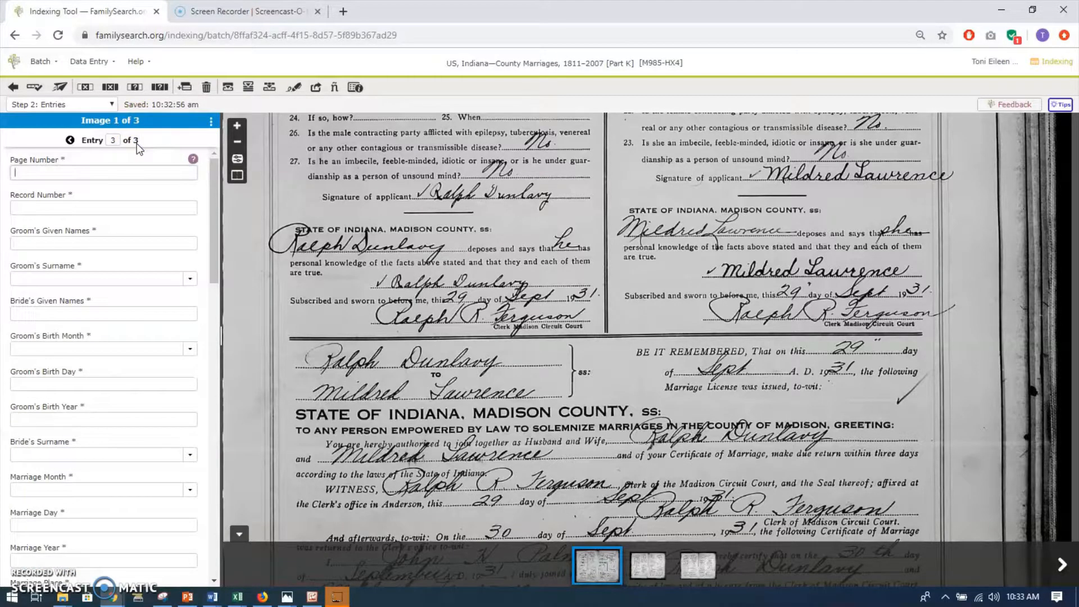
click(206, 88)
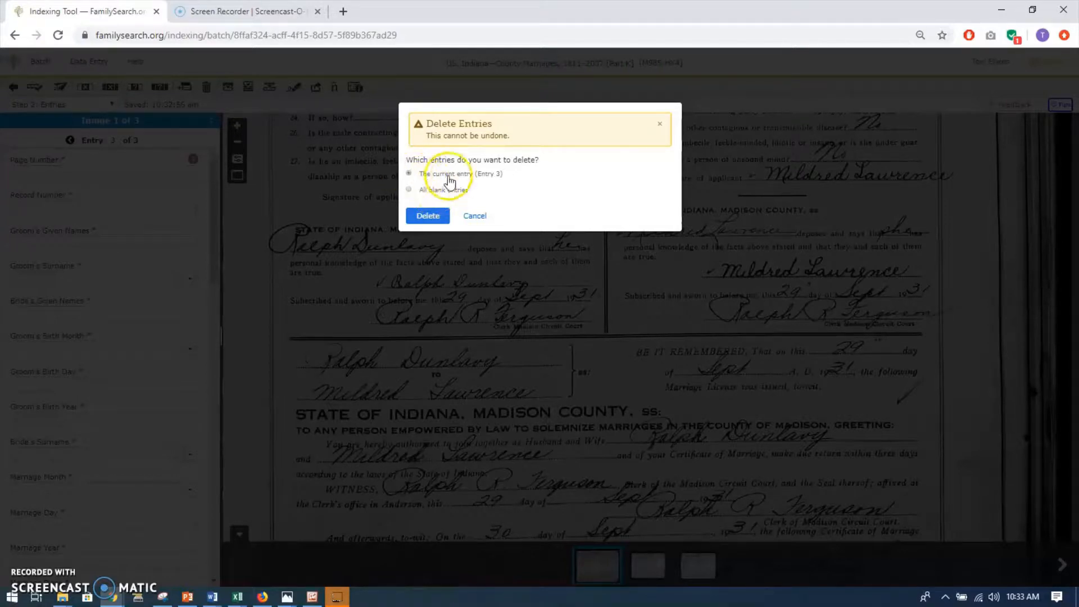
click(428, 215)
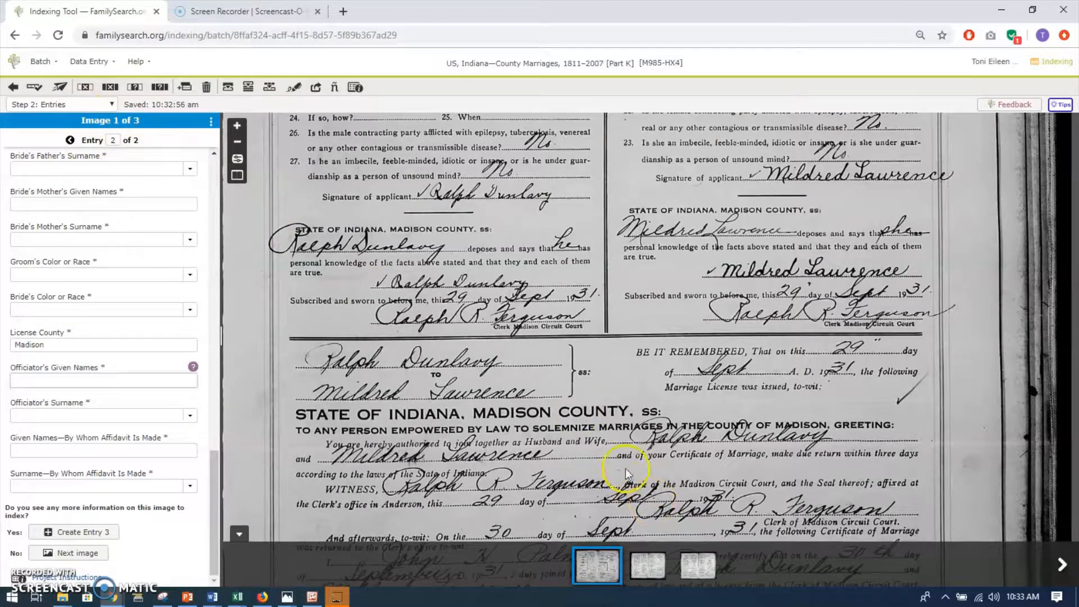
Open image 2 and set its first entry's License County to Madison.
click(655, 572)
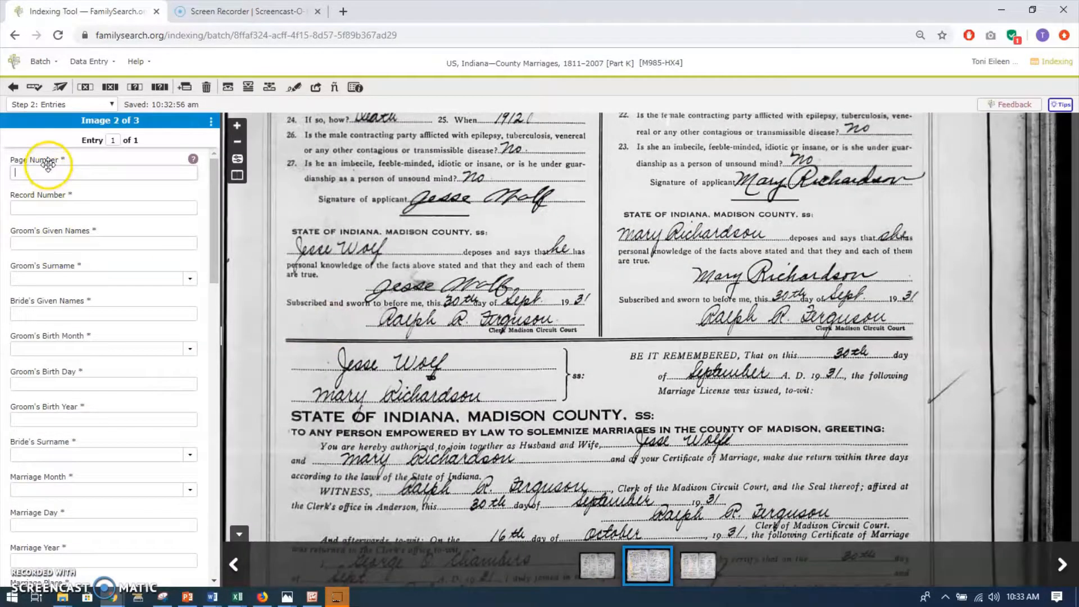
scroll(67, 405, down, 7)
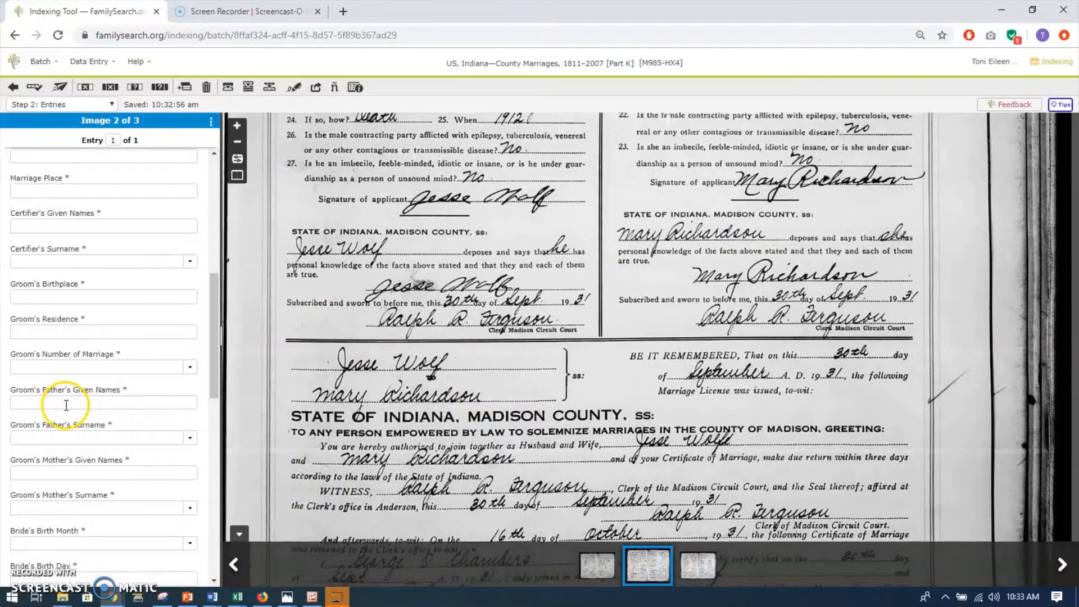
scroll(66, 405, down, 10)
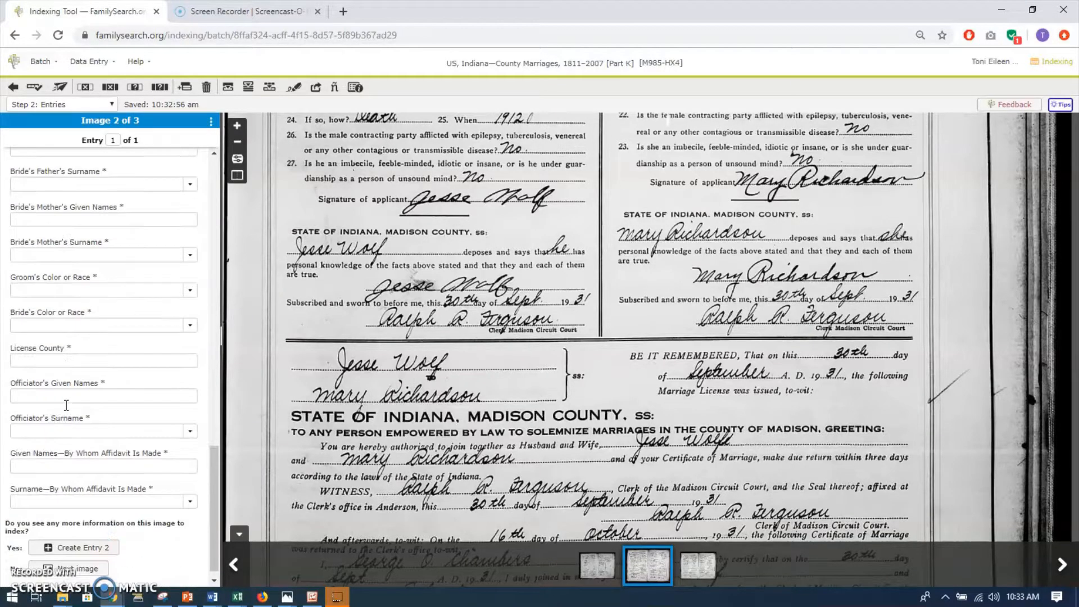
click(41, 359)
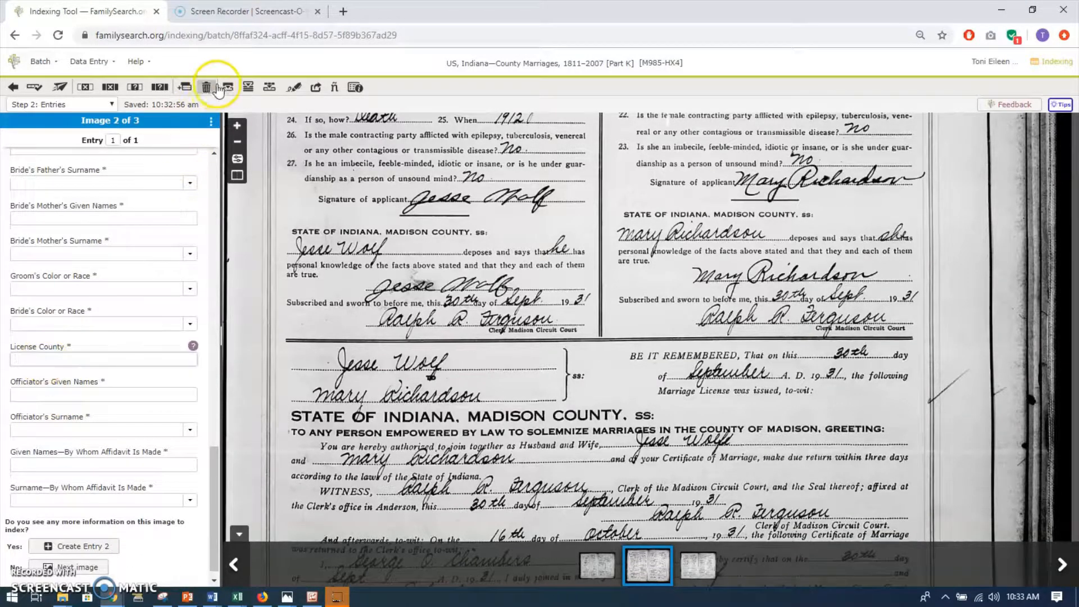
click(53, 357)
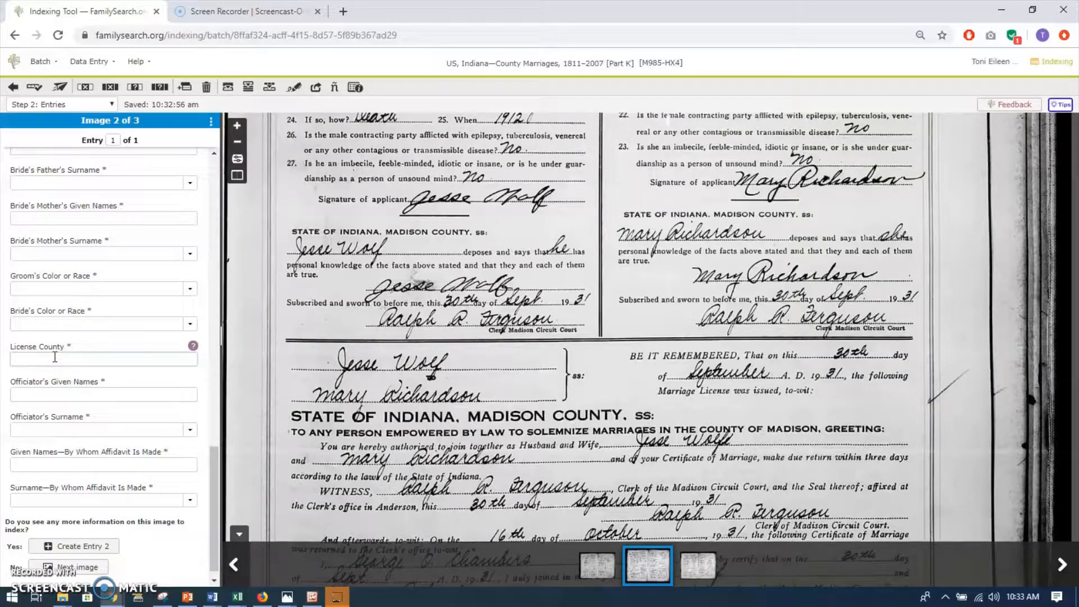
click(52, 360)
click(674, 299)
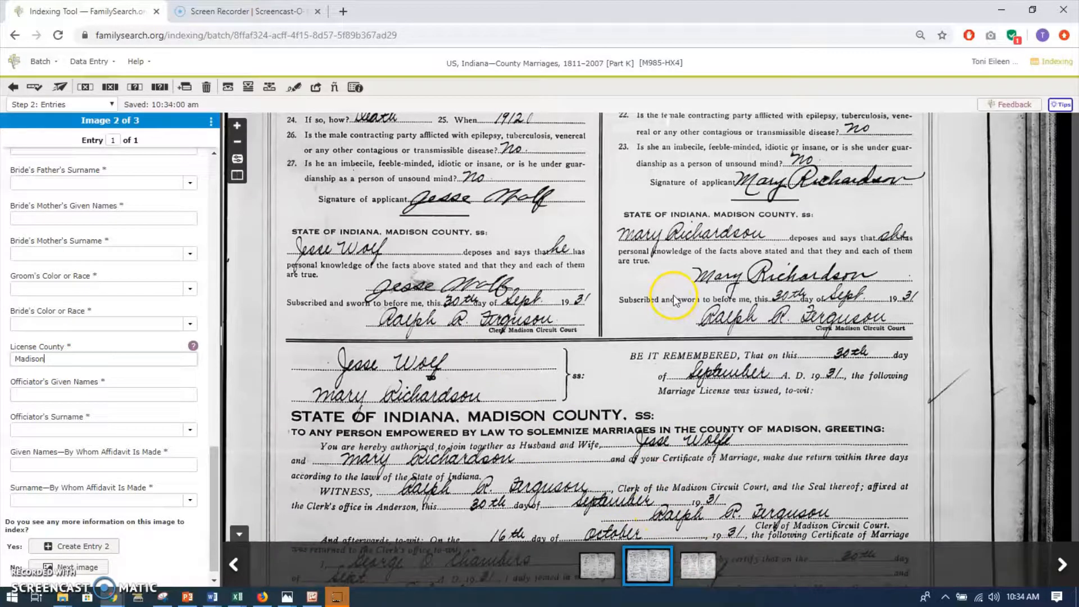
Add 1 entry after the last entry on image 2, carry the License County Madison over to it, and check entry 2.
click(184, 89)
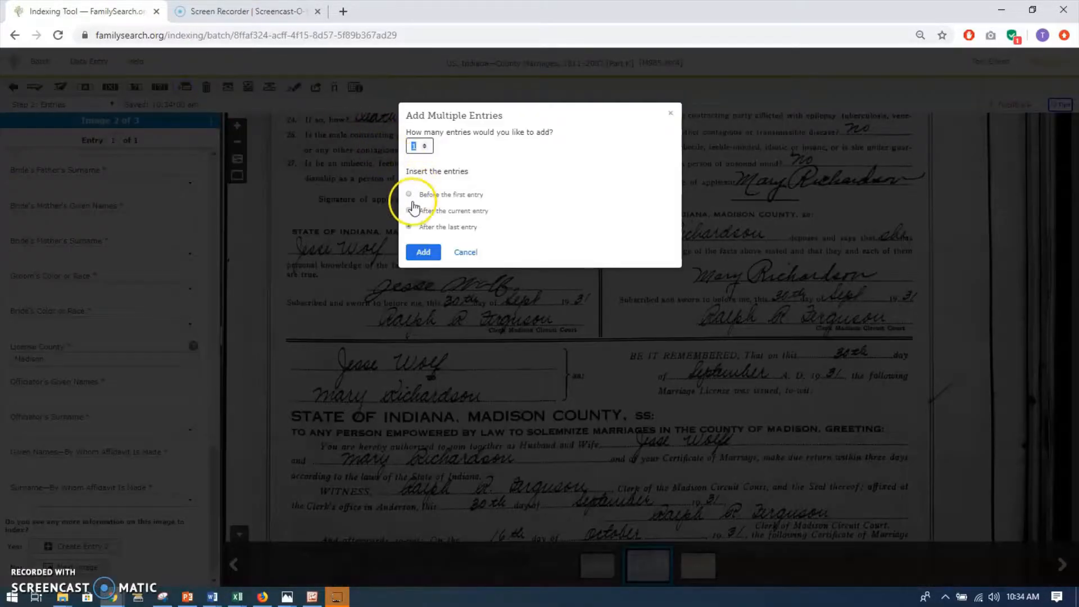
click(423, 253)
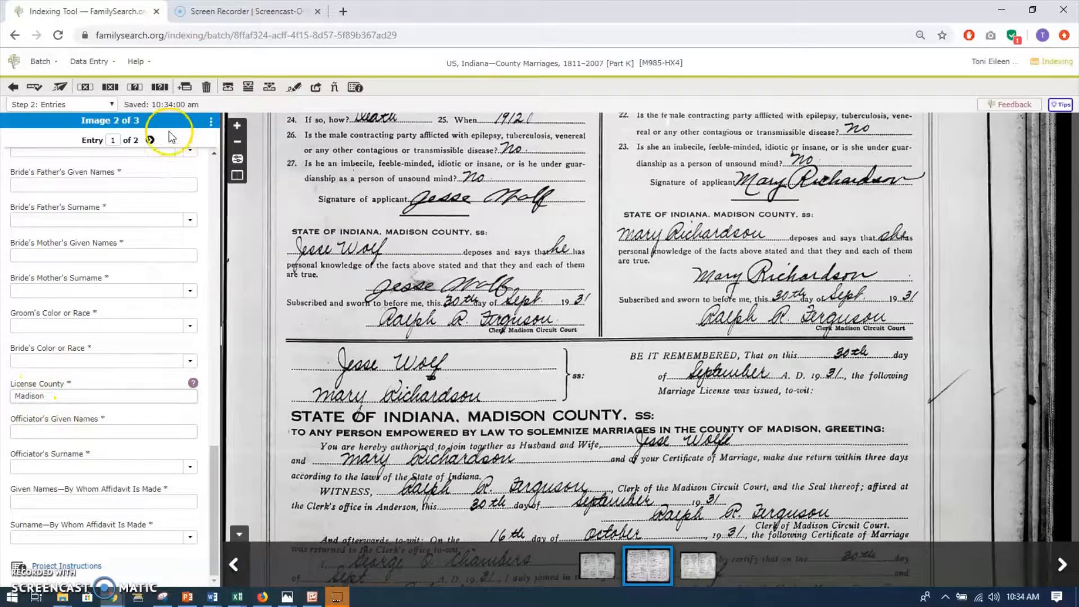
click(150, 140)
scroll(76, 373, down, 15)
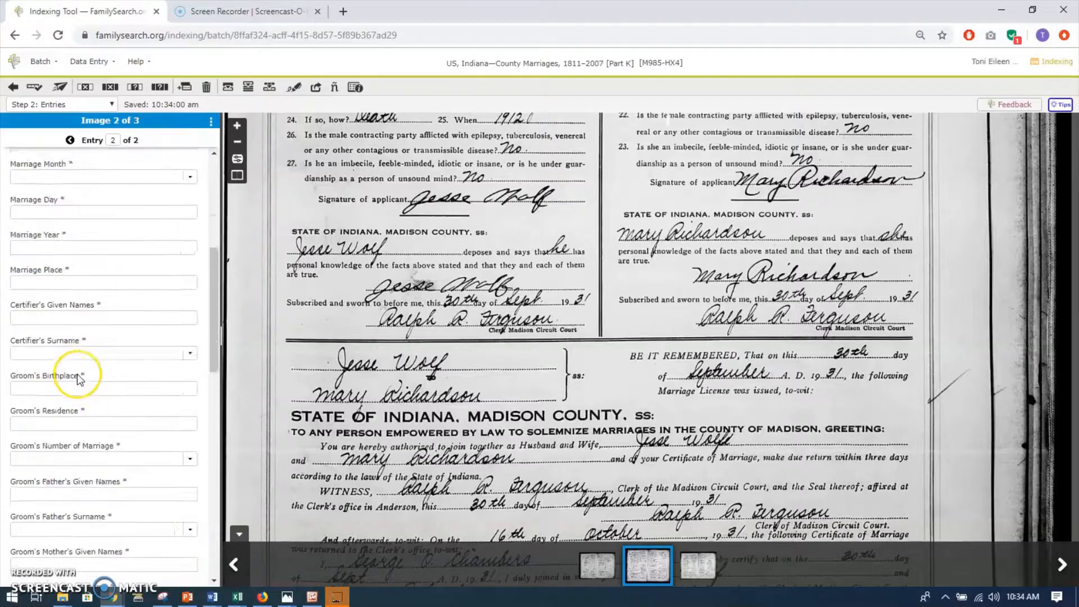
scroll(76, 373, down, 3)
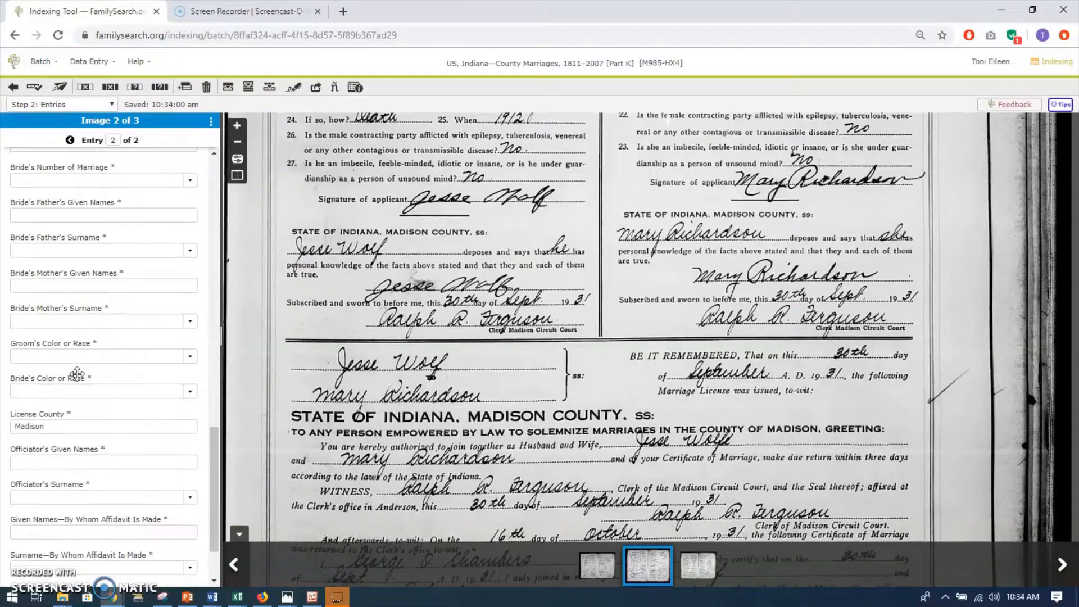
click(59, 433)
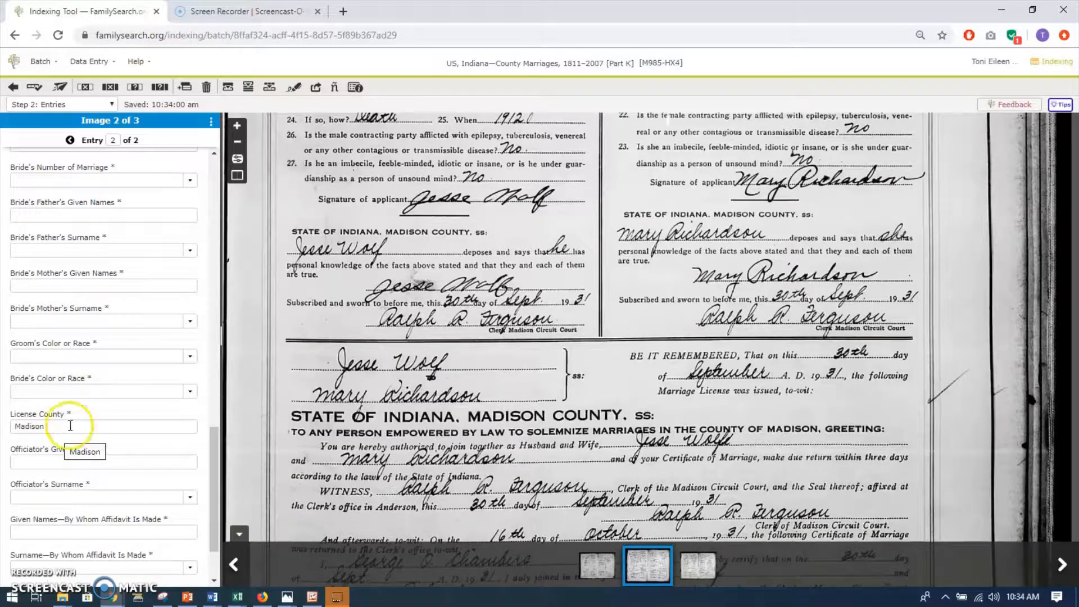
scroll(70, 402, up, 10)
scroll(64, 358, up, 3)
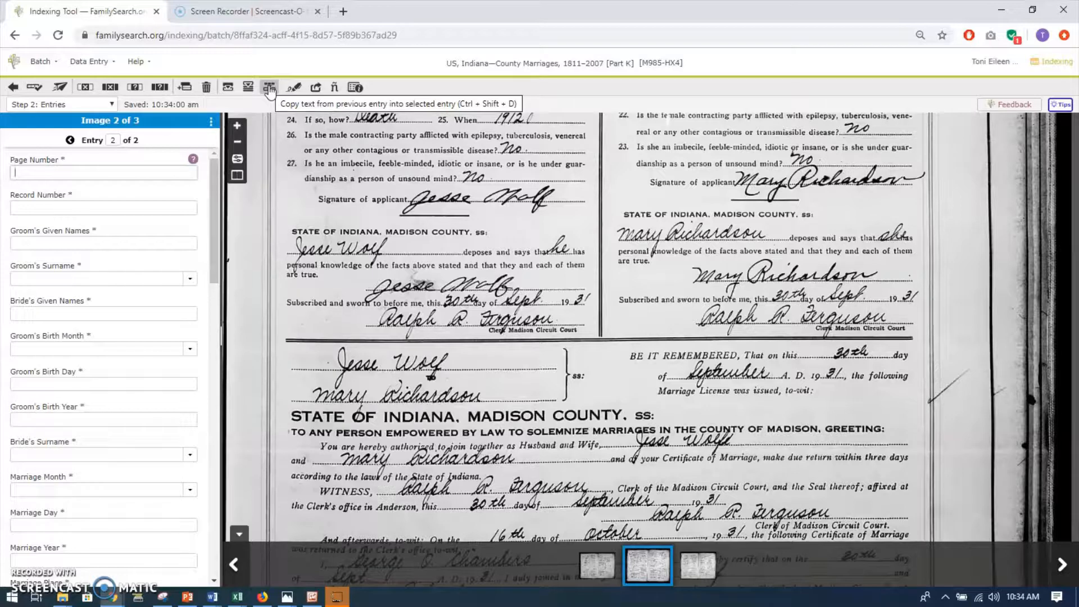
View the handwriting examples and the batch's sharing link and code, and close both.
click(294, 89)
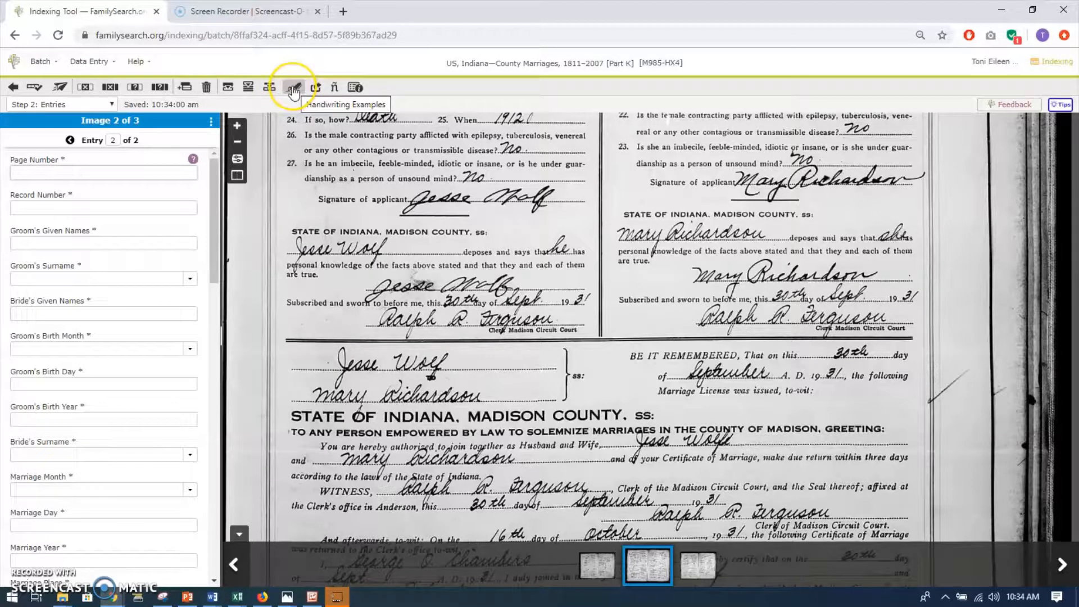
click(293, 89)
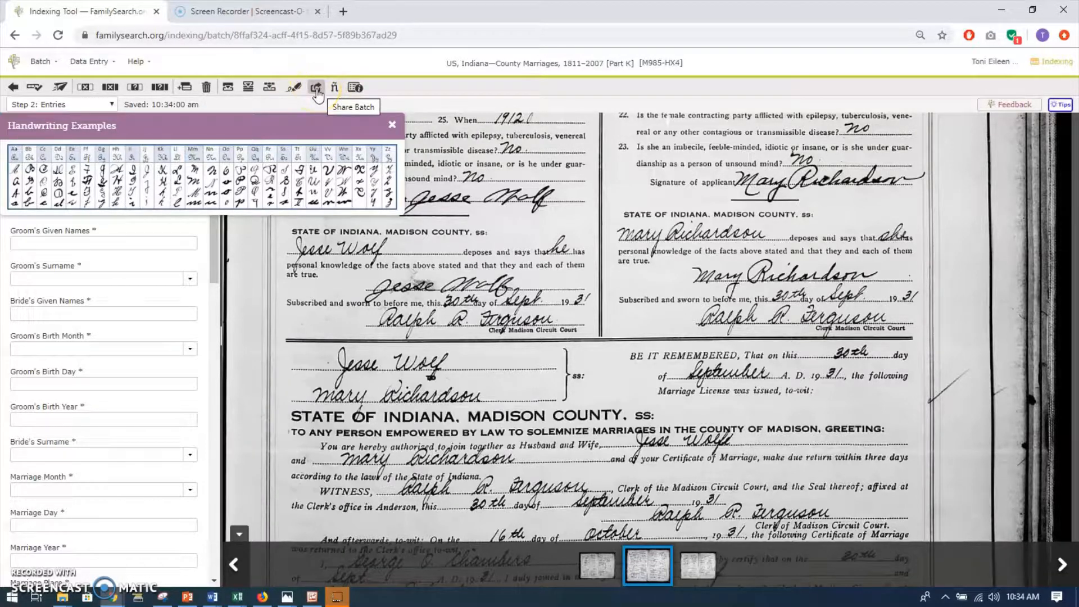
click(315, 88)
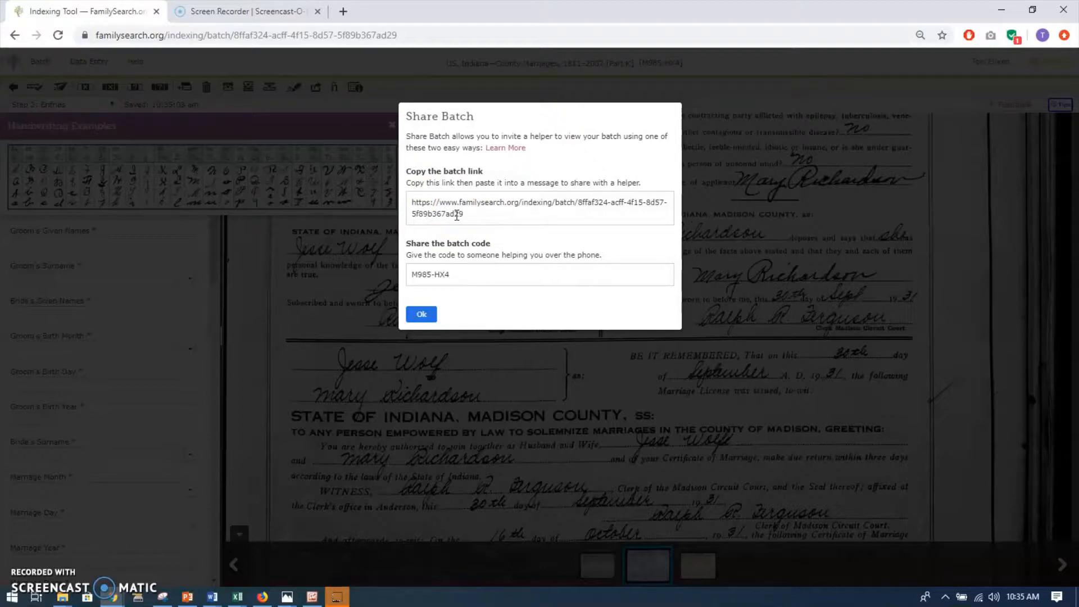
click(450, 273)
click(430, 279)
click(415, 316)
click(422, 319)
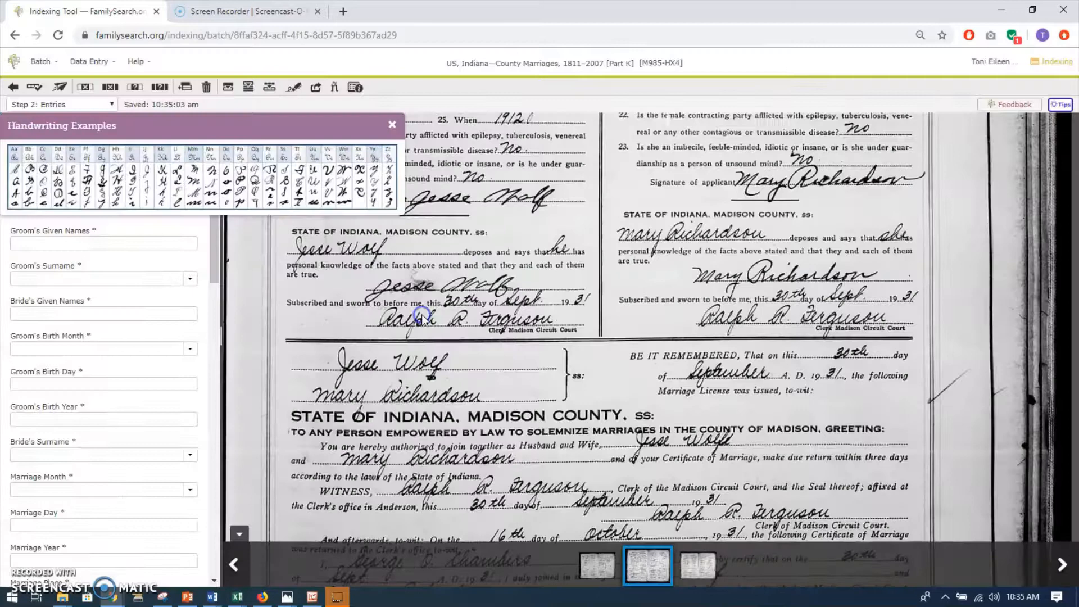
click(392, 127)
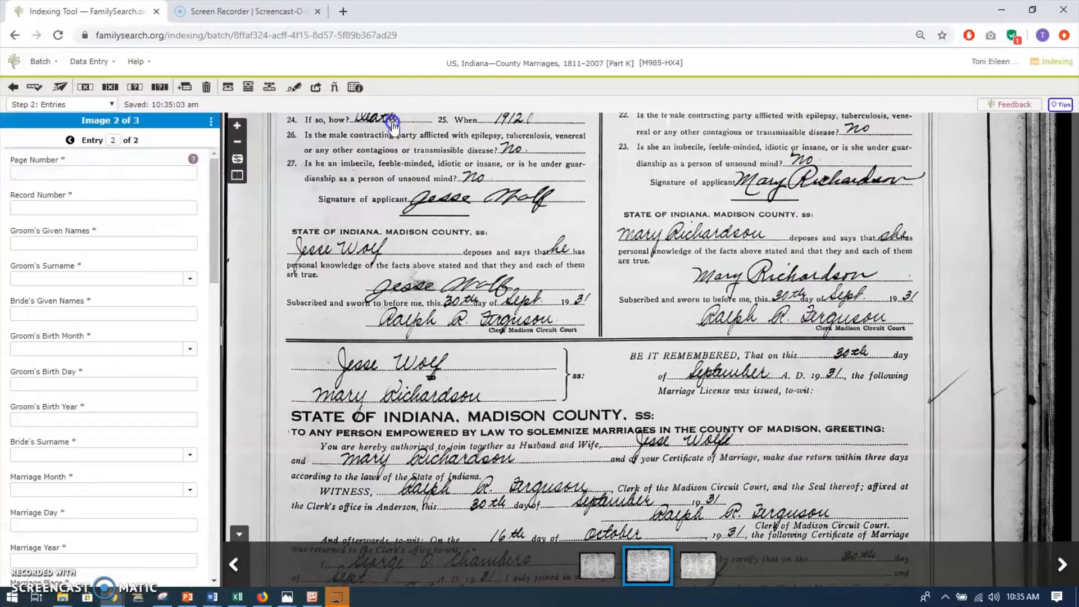
View the list of international characters for data entry and close it.
click(335, 88)
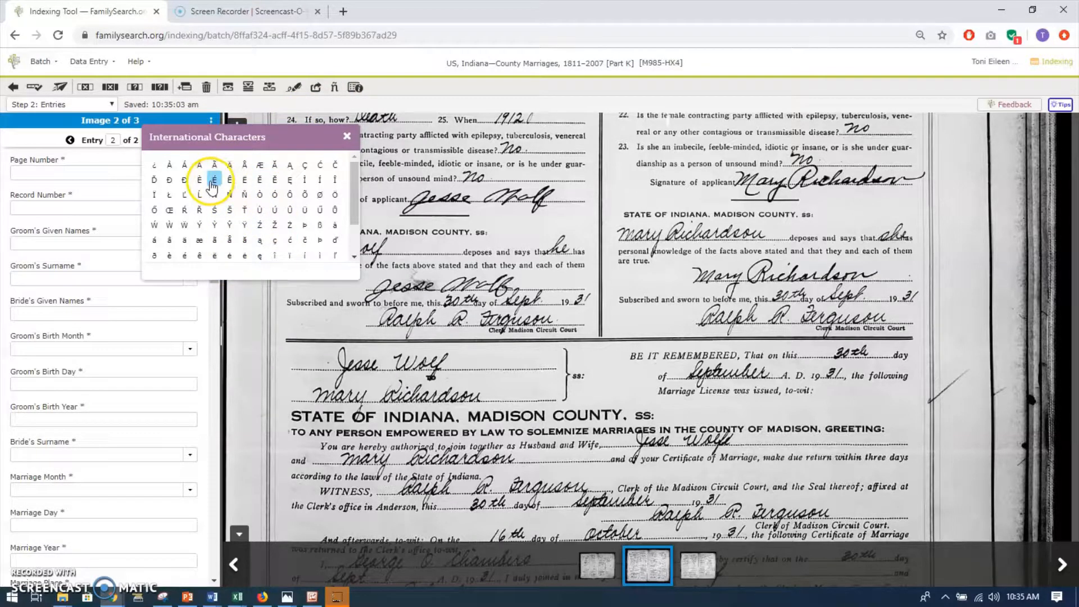
click(348, 138)
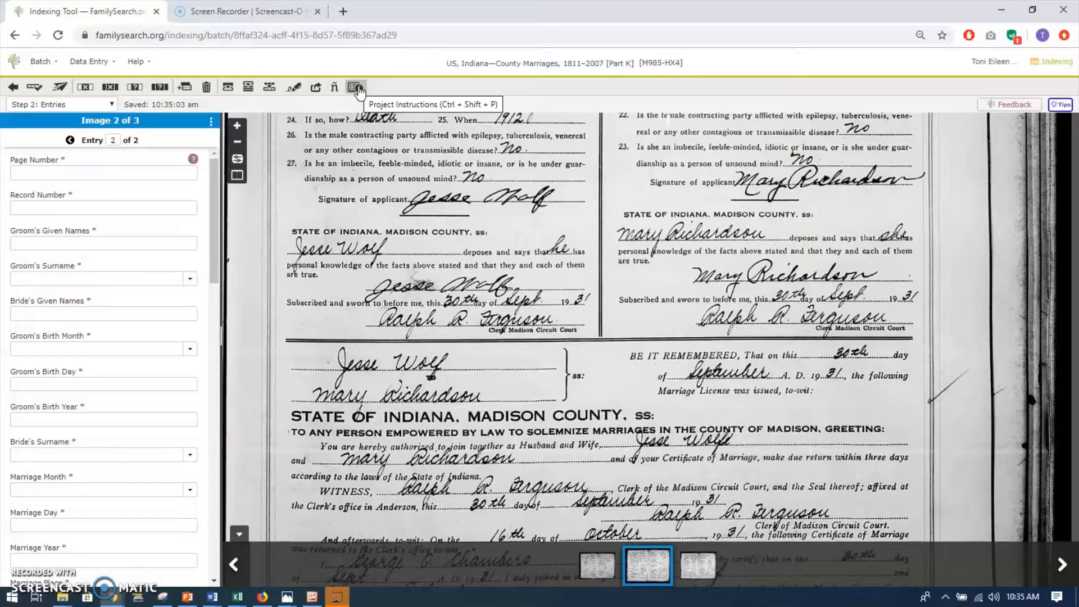
click(217, 190)
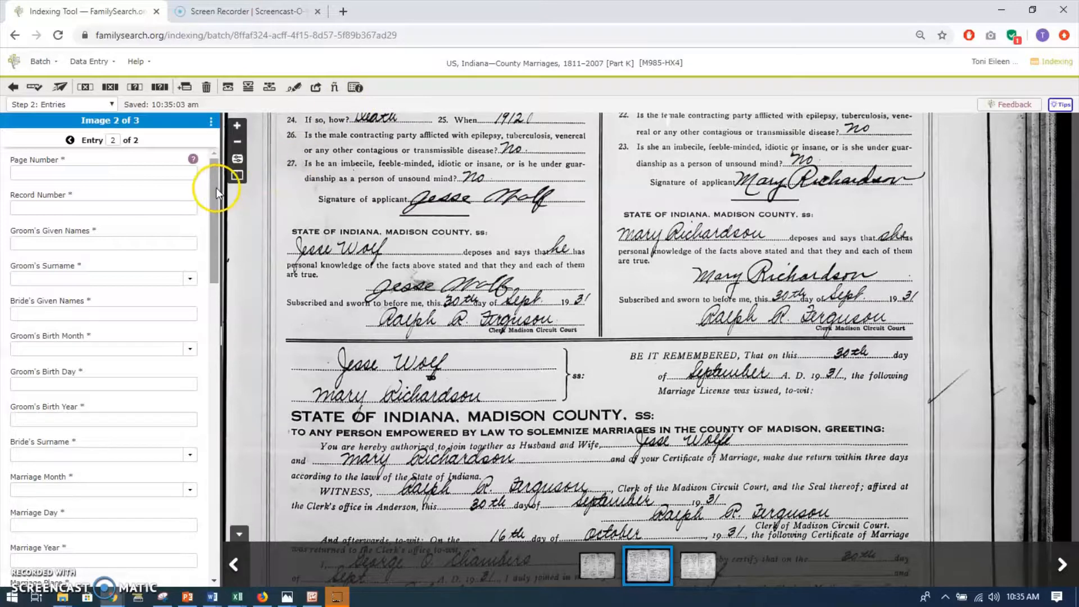
View the field help for the Page Number field of entry 2 on image 2 and close it.
click(193, 162)
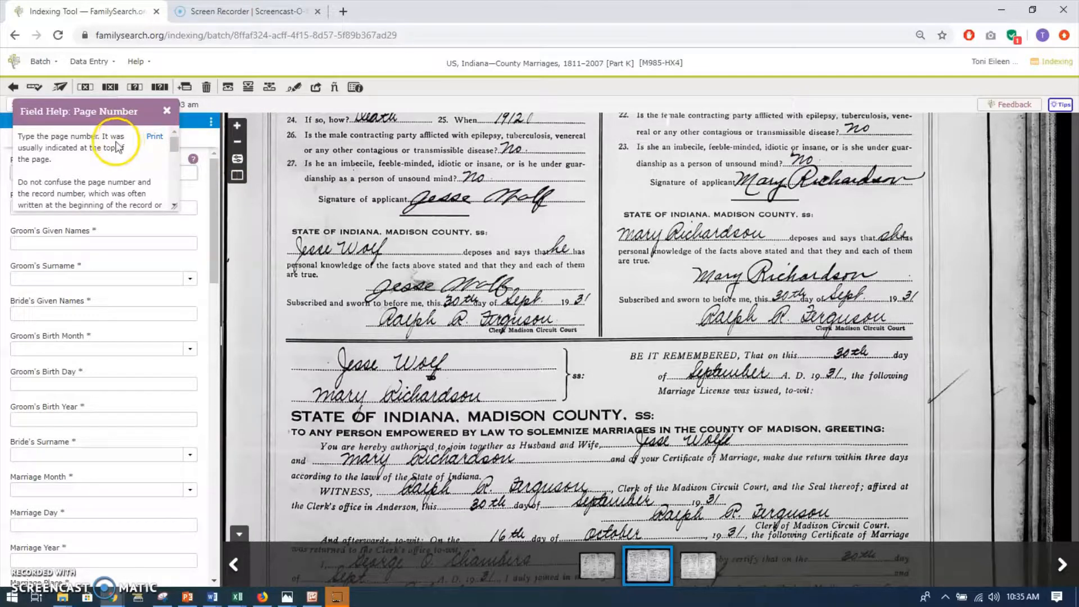
scroll(117, 148, down, 2)
scroll(112, 145, up, 3)
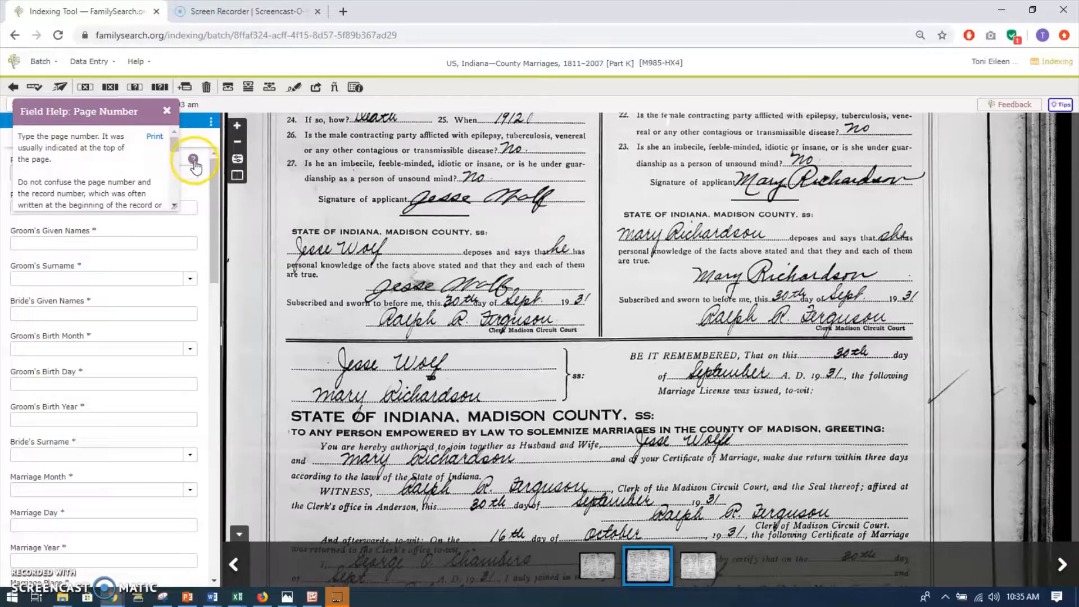
click(166, 112)
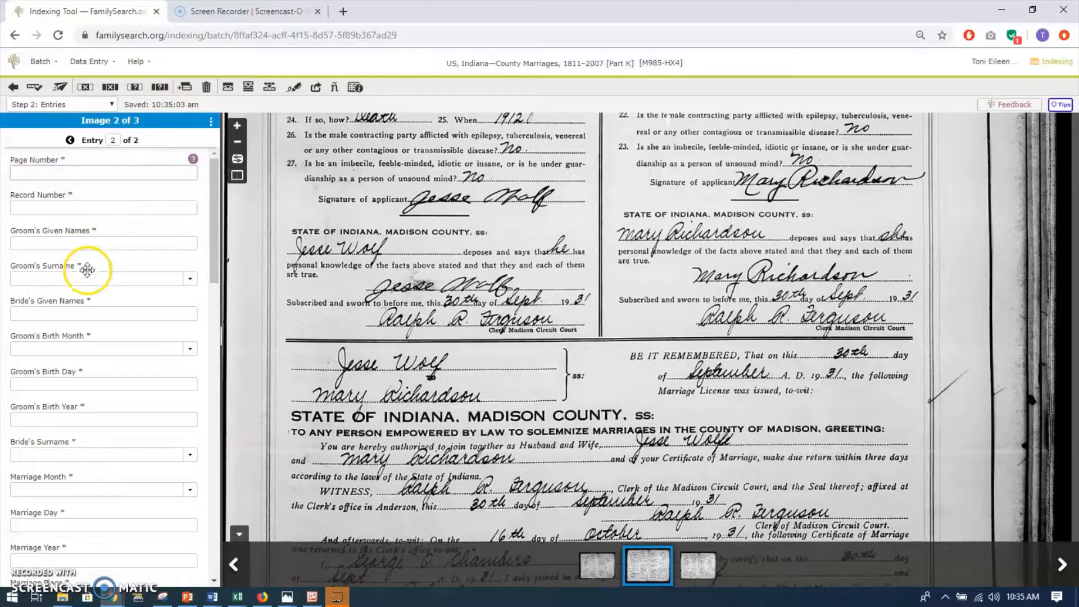
Look through the remaining fields of entry 2 on image 2, down to the end of the entry form.
scroll(86, 270, down, 6)
scroll(88, 275, down, 4)
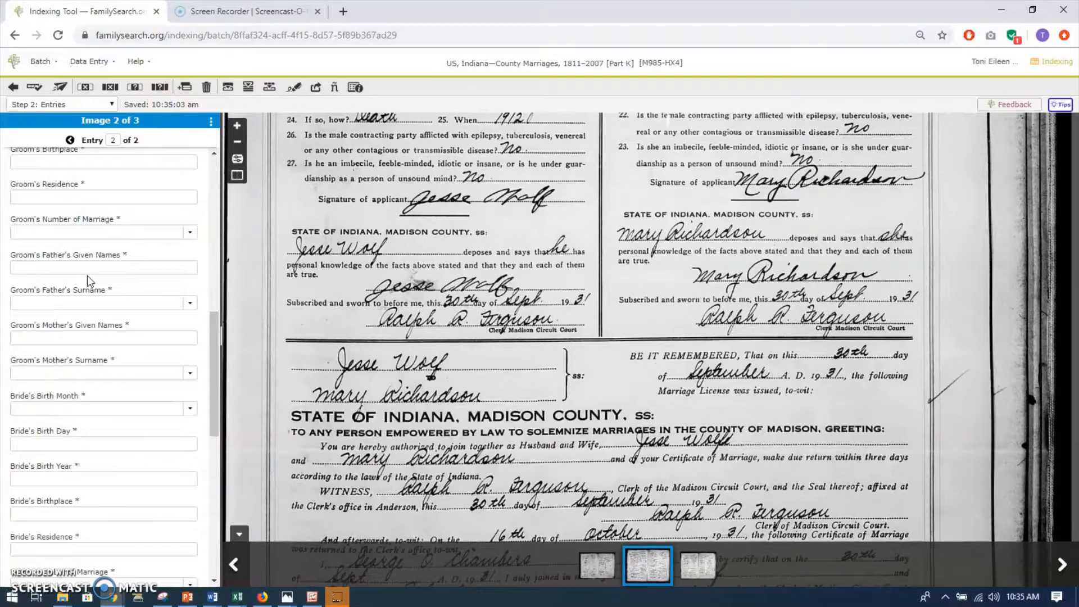
scroll(88, 276, down, 4)
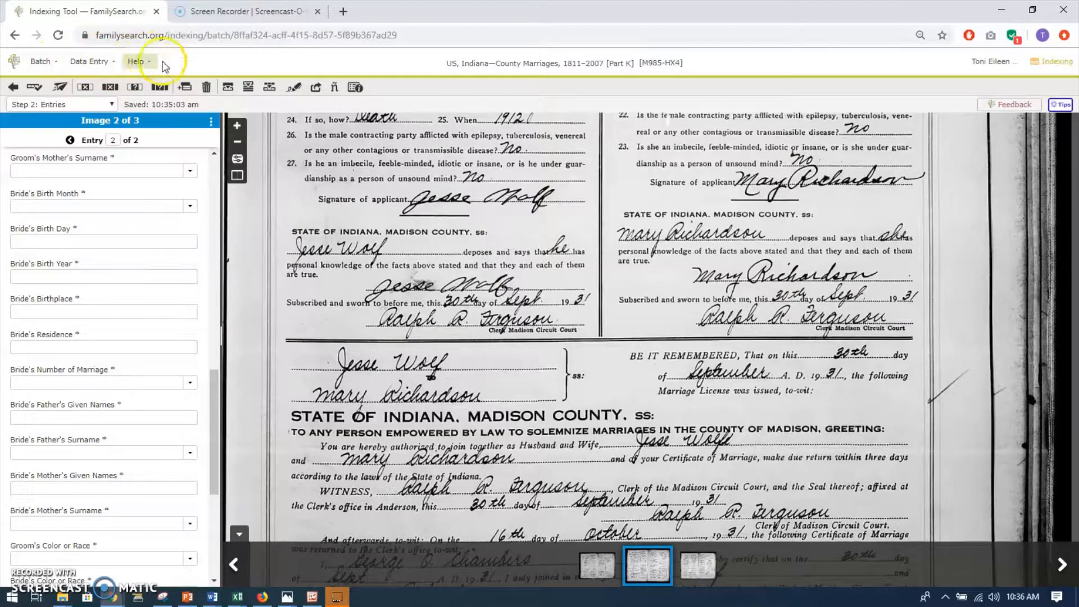
scroll(92, 235, down, 5)
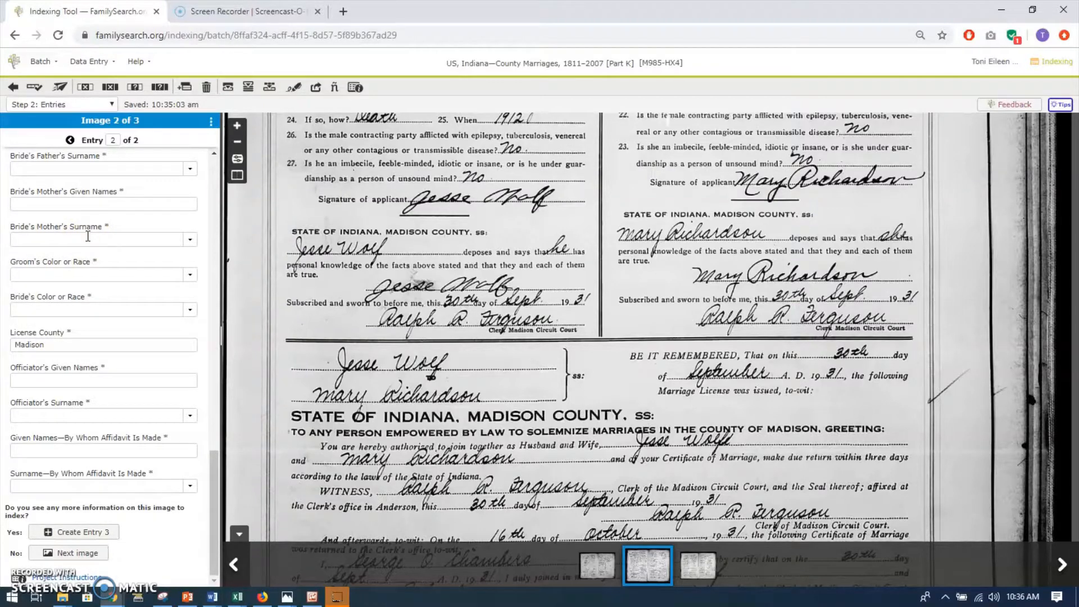
click(111, 243)
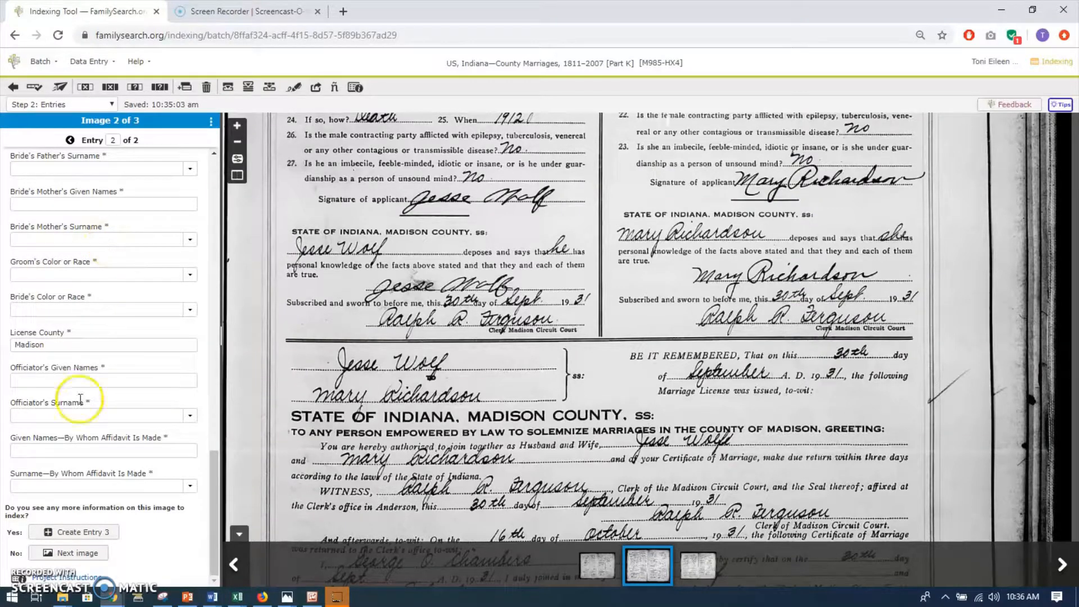